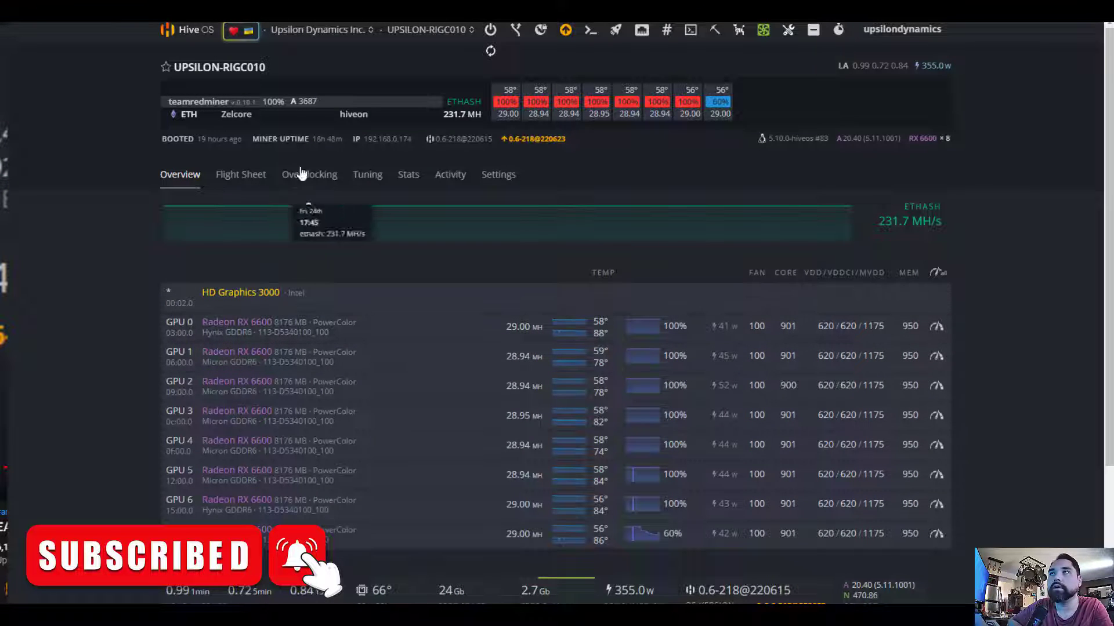
# Leave the RIGC010 rig page for the farm's Workers list and scroll through the 21 rigs
pyautogui.click(188, 32)
pyautogui.click(278, 376)
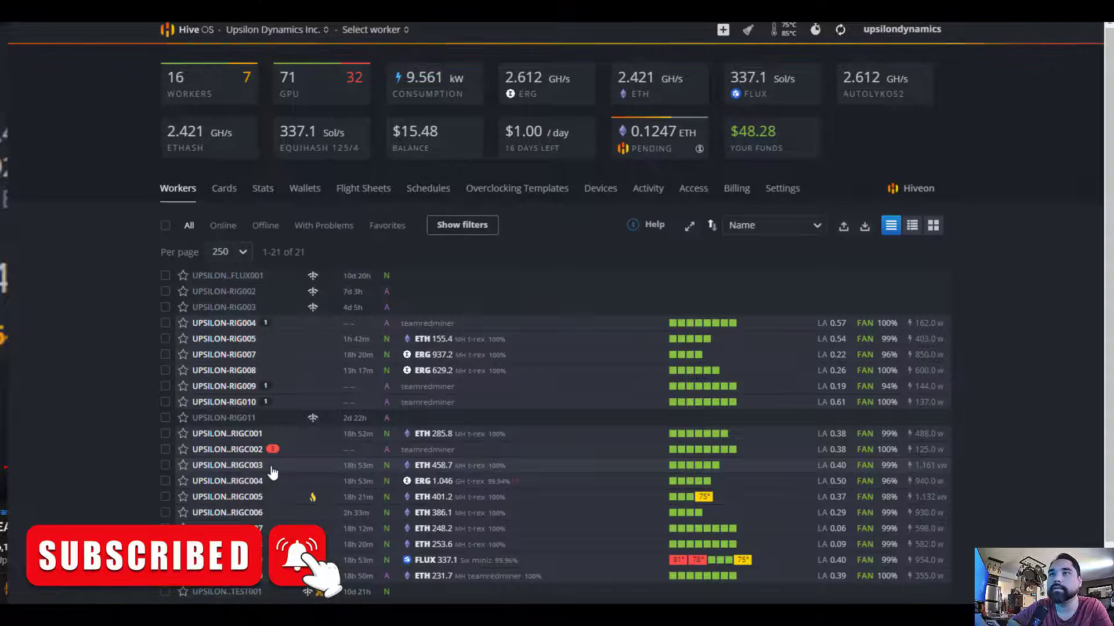
pyautogui.scroll(-1, 272, 472)
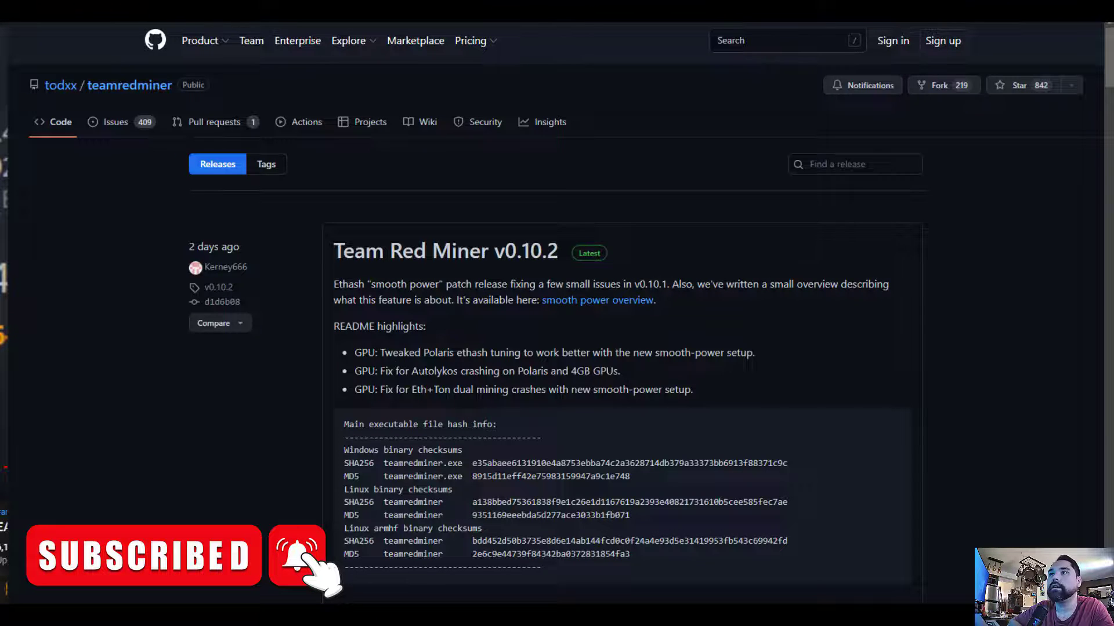
# Search the release notes for 'mode' and highlight the 'R-mode tuning guide' mention
pyautogui.scroll(-10, 614, 432)
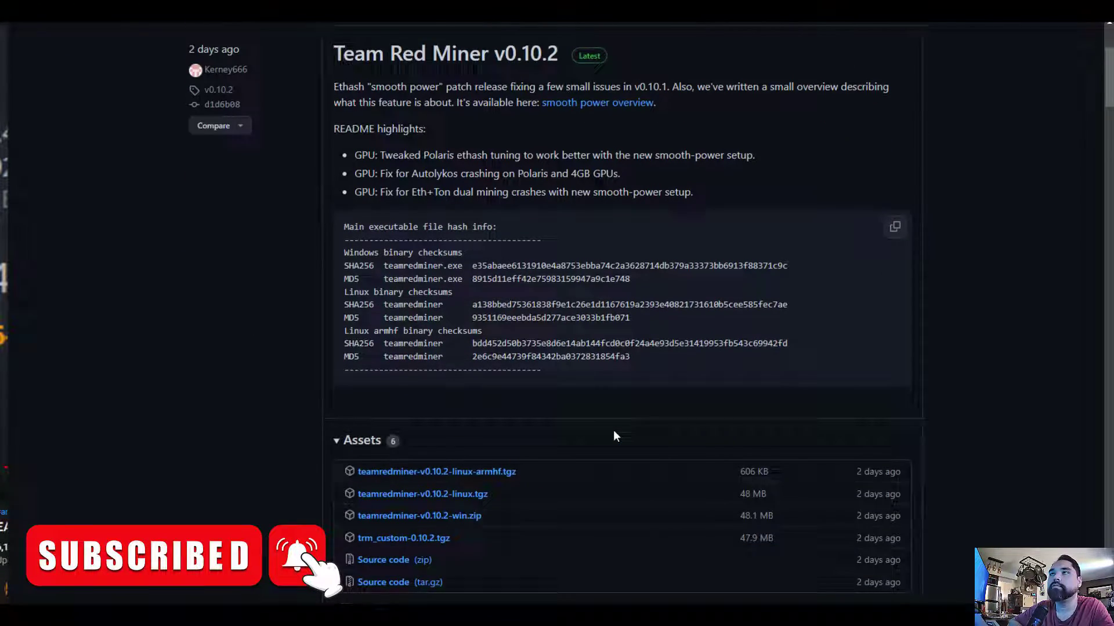
pyautogui.scroll(-3, 614, 435)
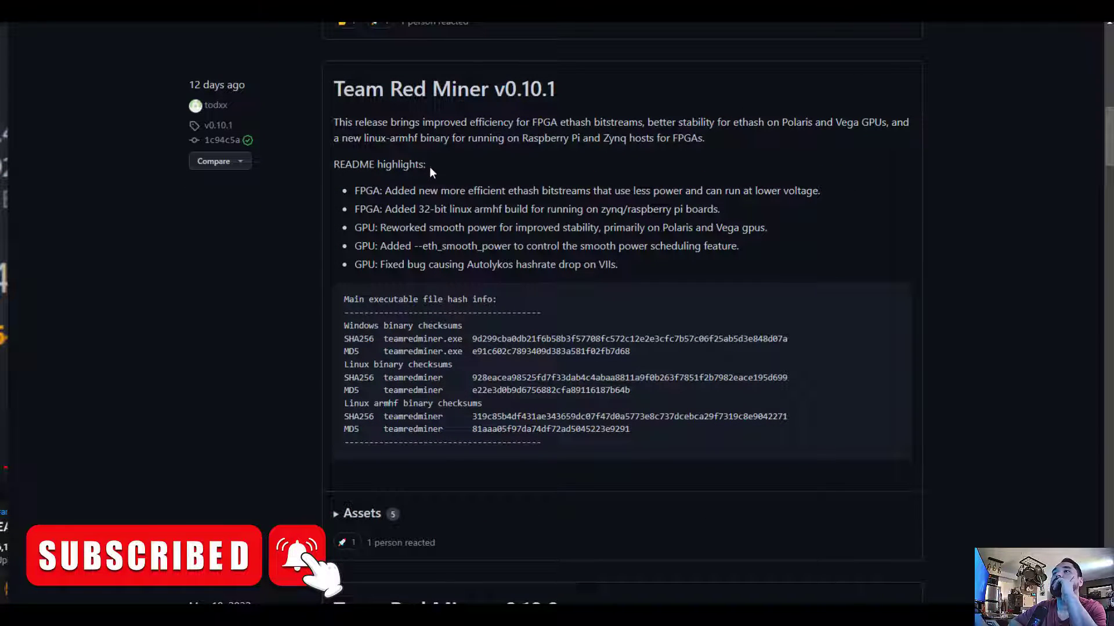
pyautogui.scroll(1, 448, 205)
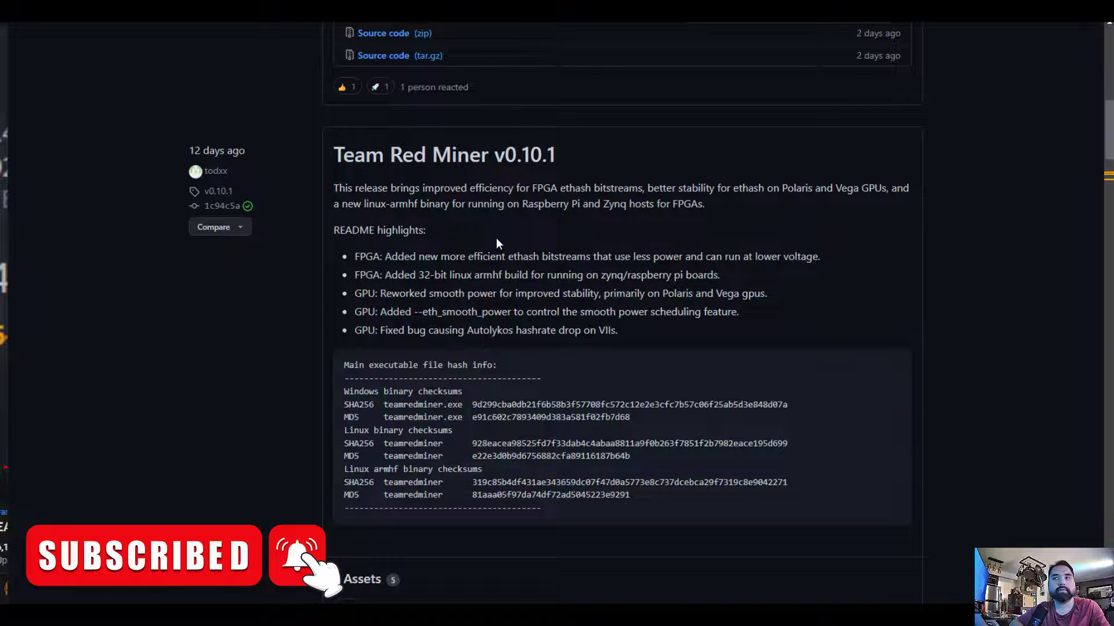
pyautogui.write('ode')
pyautogui.press('Escape')
pyautogui.scroll(-2, 580, 313)
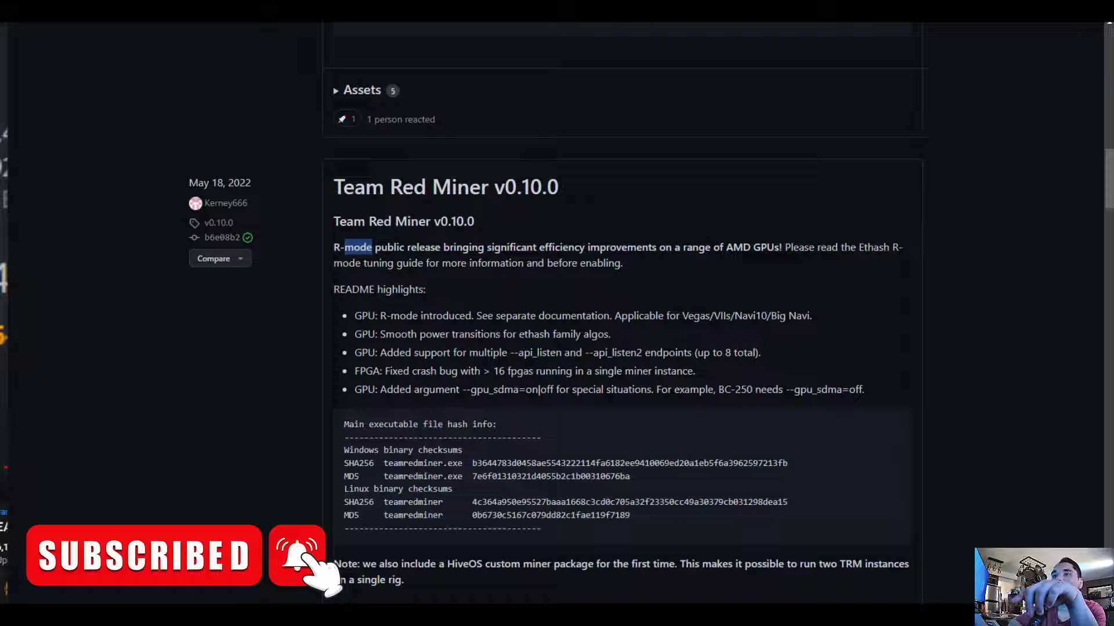
pyautogui.scroll(-1, 423, 336)
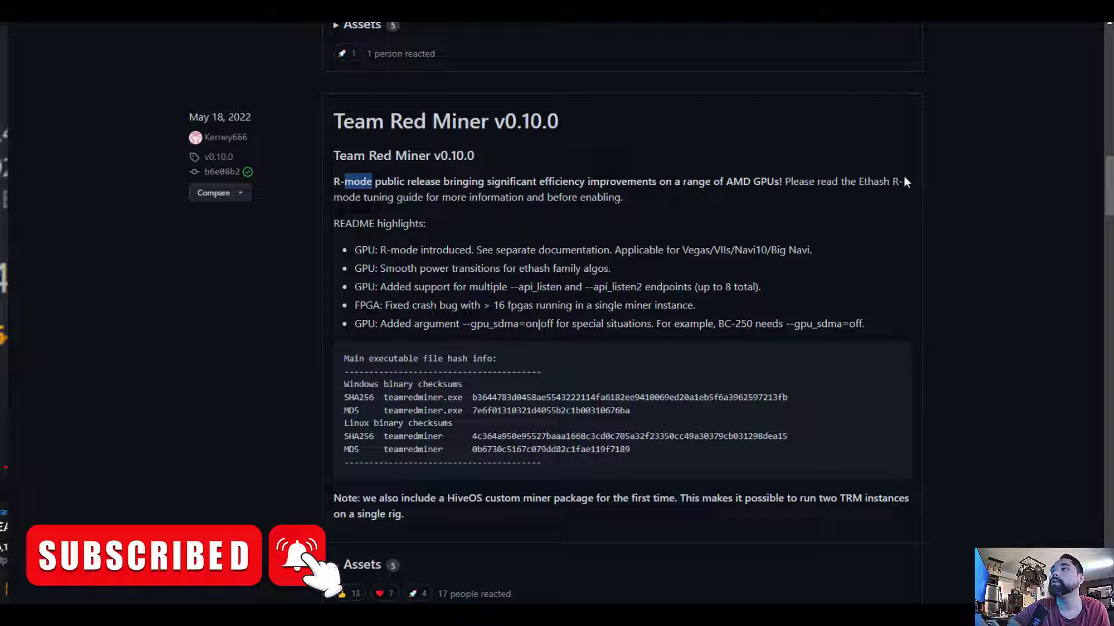
pyautogui.moveTo(892, 181); pyautogui.dragTo(422, 199)
# Expand the v0.10.0 release's assets, including trm_custom-0.10.0.tgz
pyautogui.scroll(15, 531, 243)
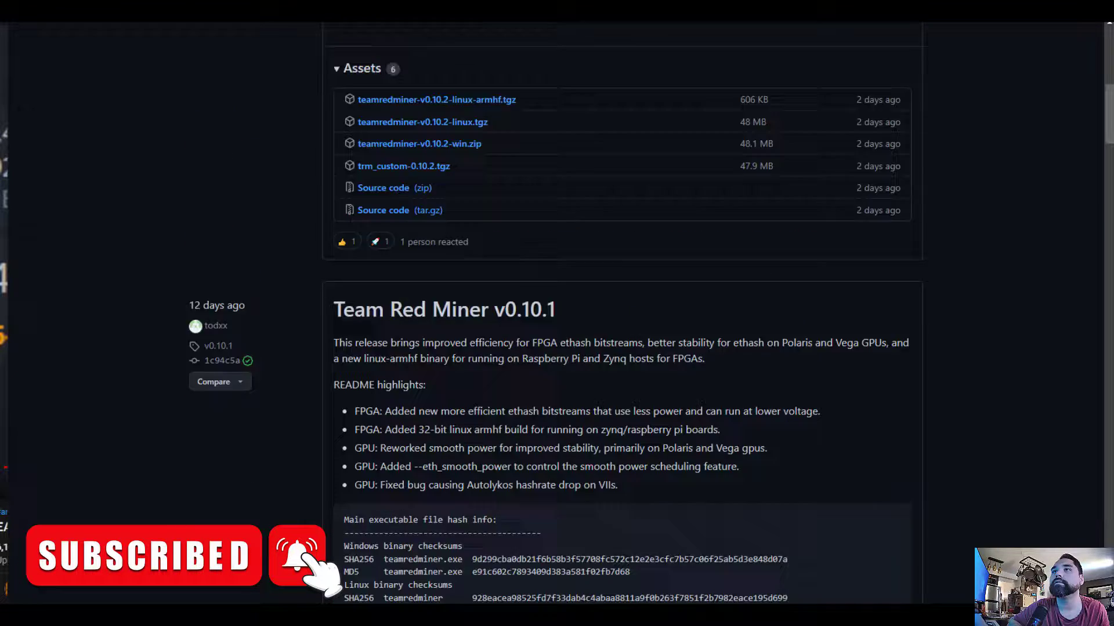
pyautogui.scroll(-6, 531, 242)
pyautogui.scroll(-20, 532, 352)
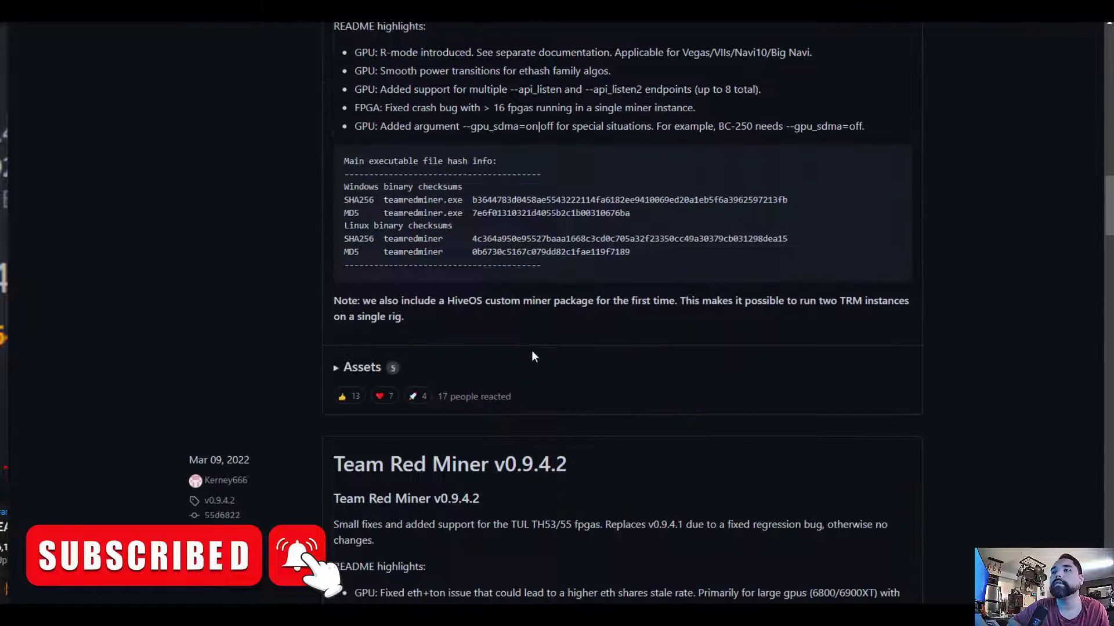
pyautogui.click(372, 367)
pyautogui.scroll(-1, 429, 336)
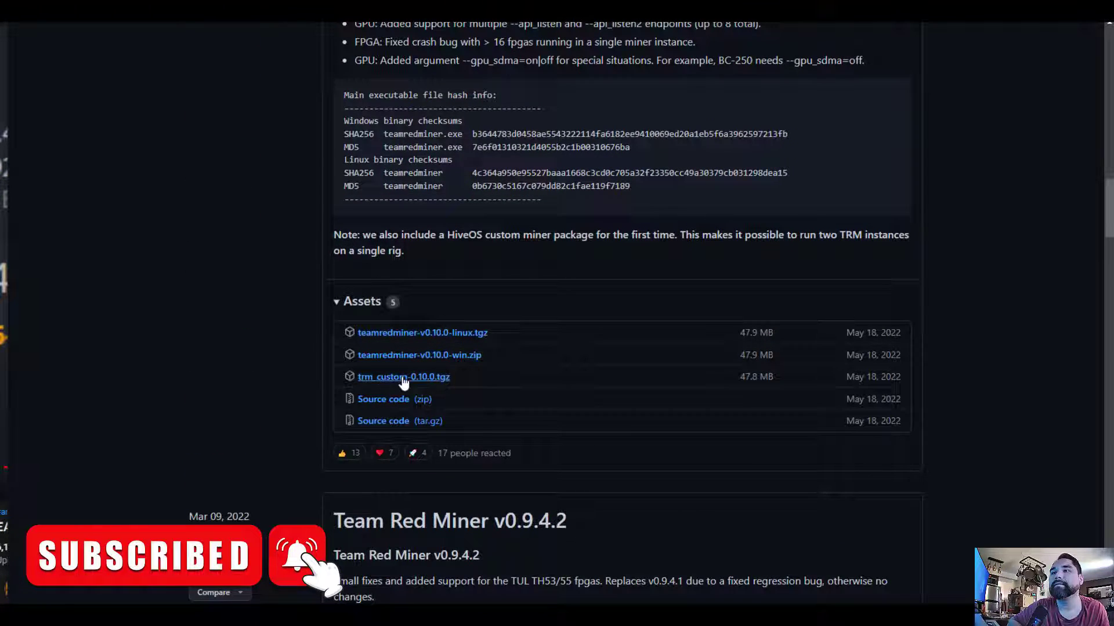
# Read the R-mode guide's General Overview and 'R-mode effect on various gpus' sections
pyautogui.scroll(2, 394, 377)
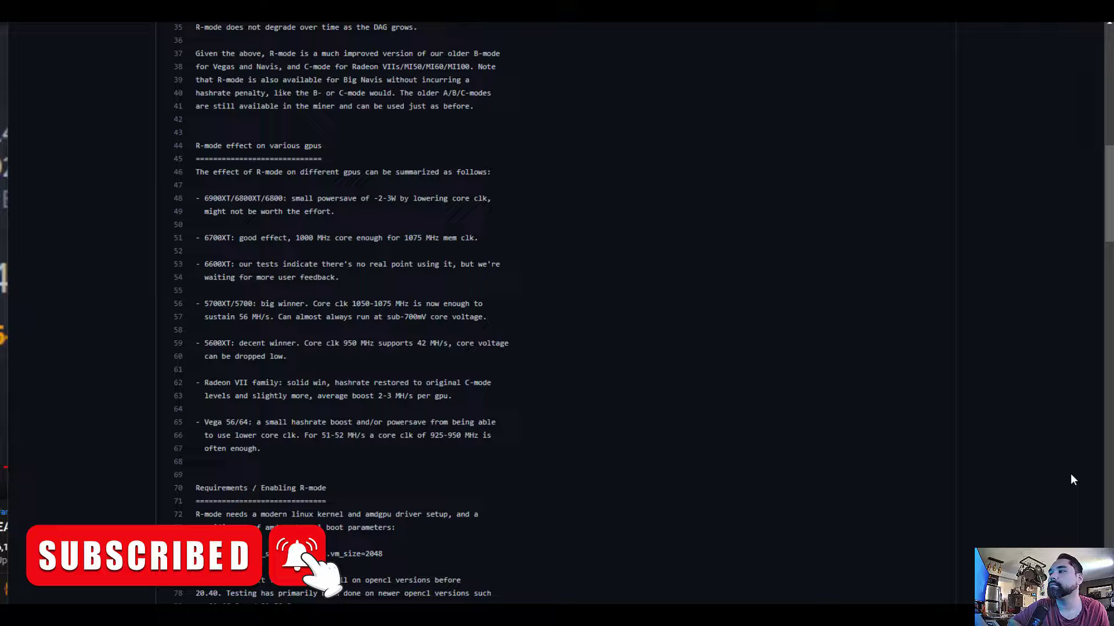
pyautogui.scroll(5, 436, 408)
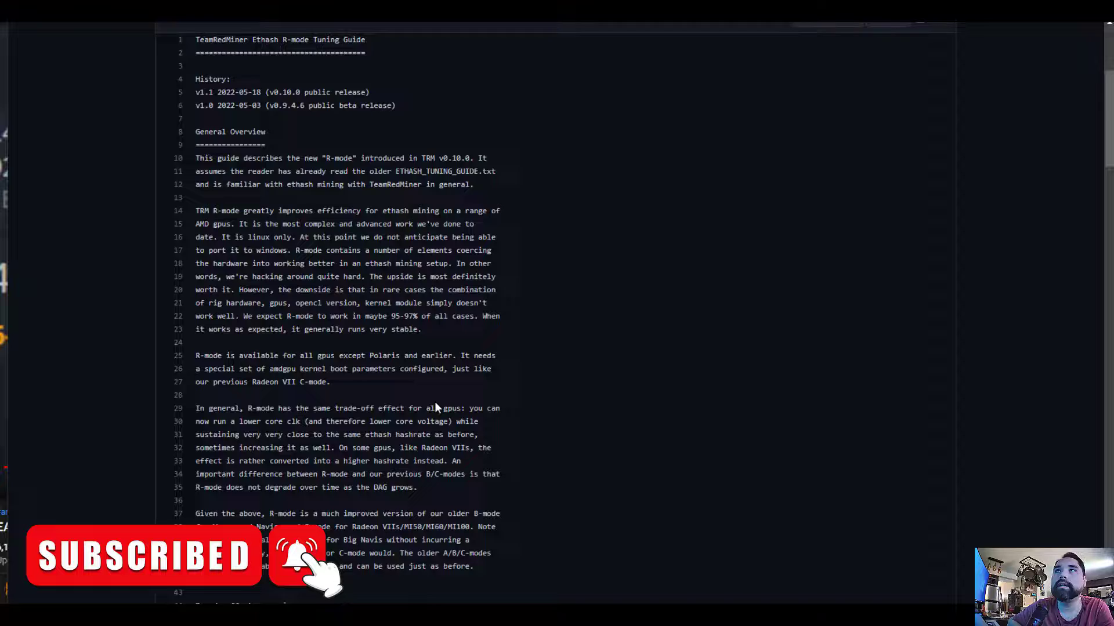
pyautogui.scroll(-3, 436, 408)
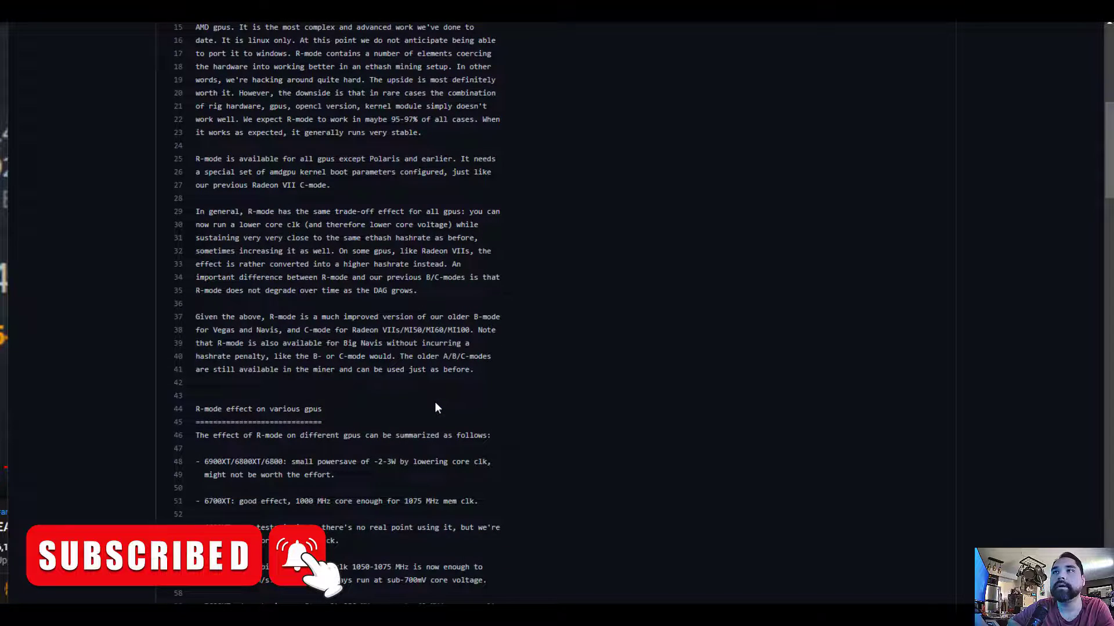
pyautogui.scroll(3, 436, 408)
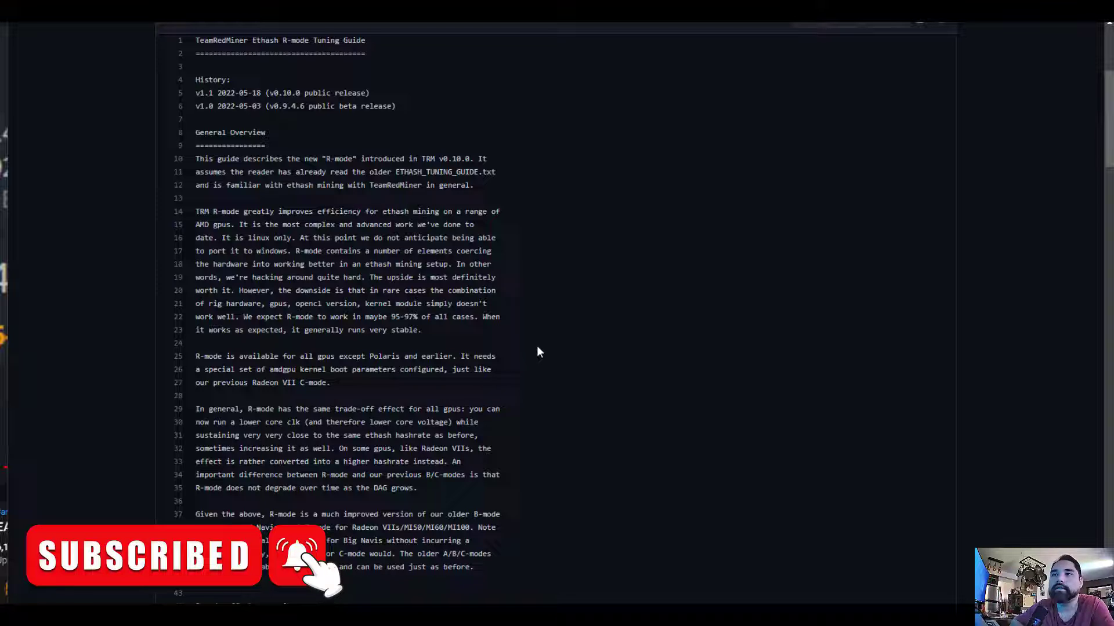
pyautogui.scroll(-2, 498, 352)
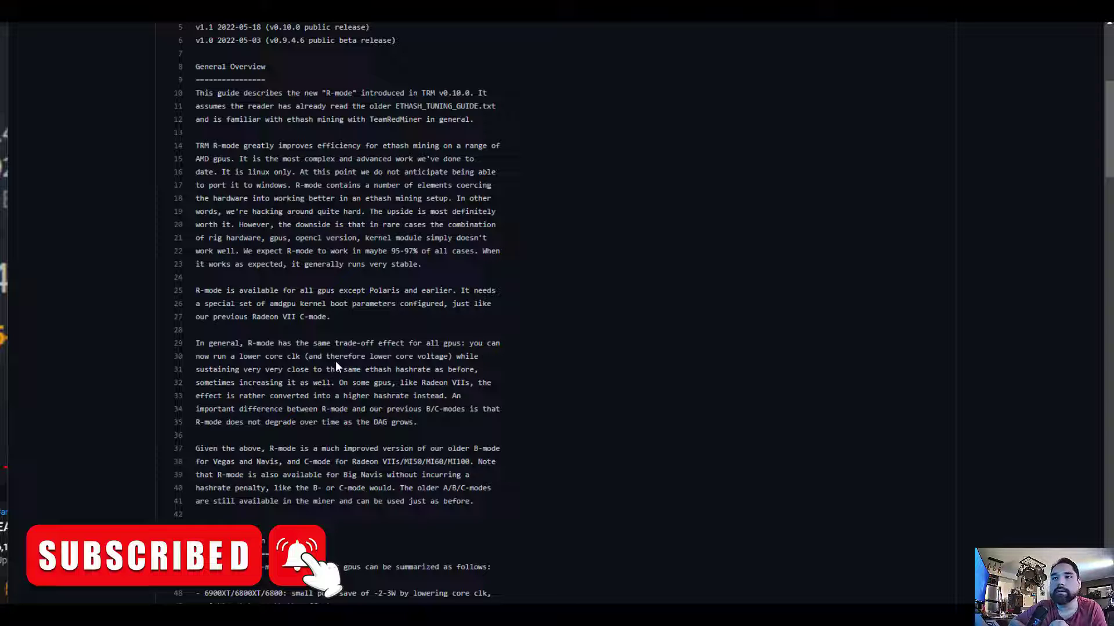
pyautogui.scroll(-5, 336, 365)
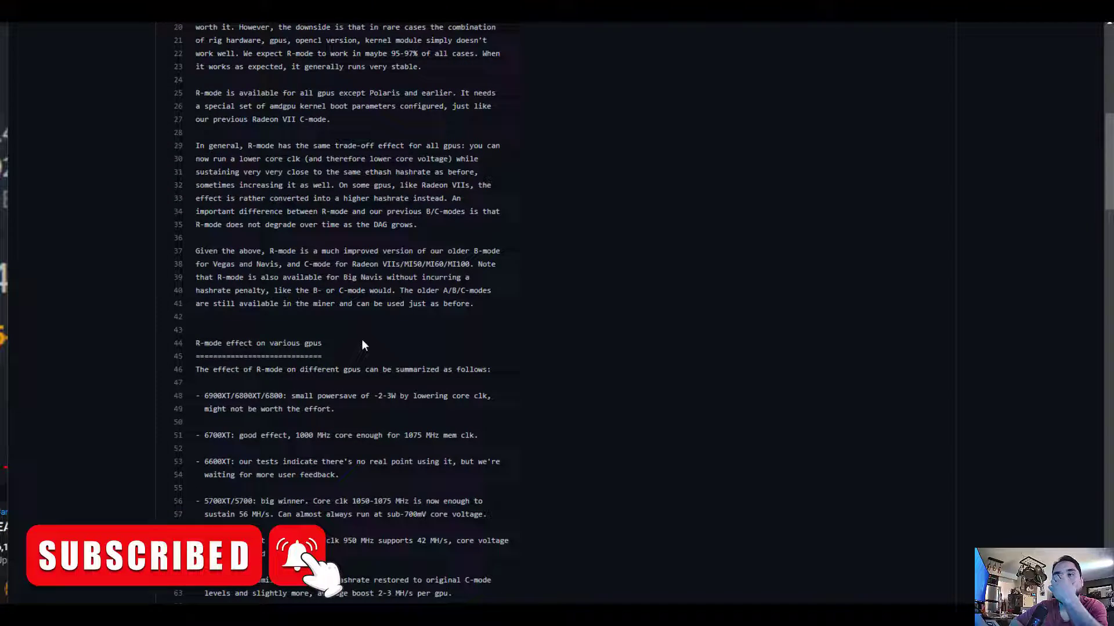
pyautogui.scroll(-2, 362, 346)
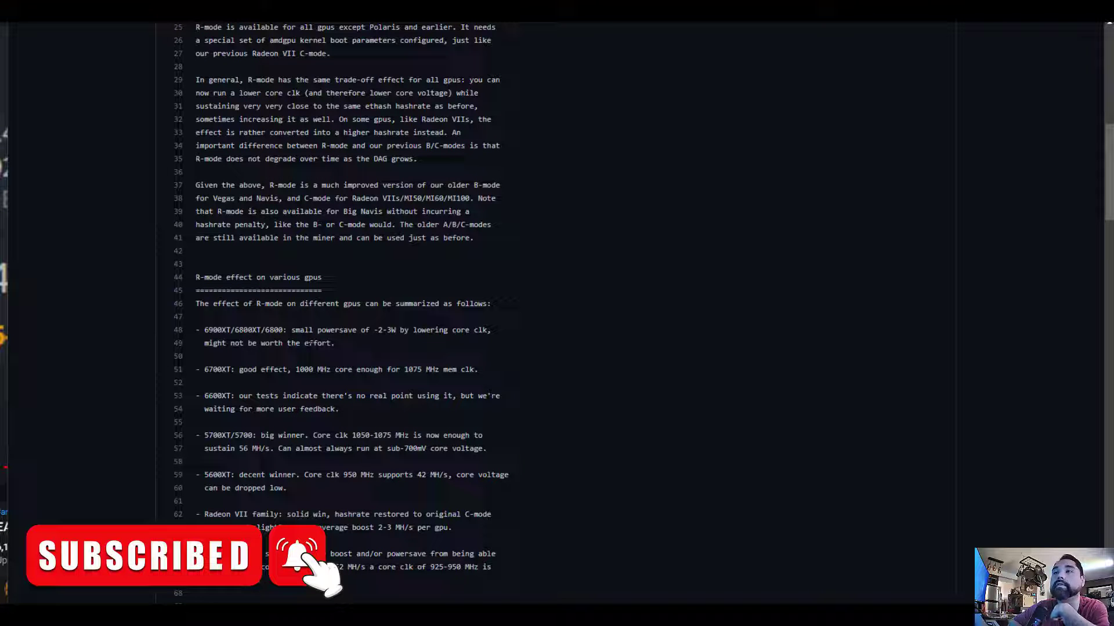
# Scroll the R-mode readme and highlight the 5700XT notes on lines 56–57
pyautogui.scroll(-2, 308, 363)
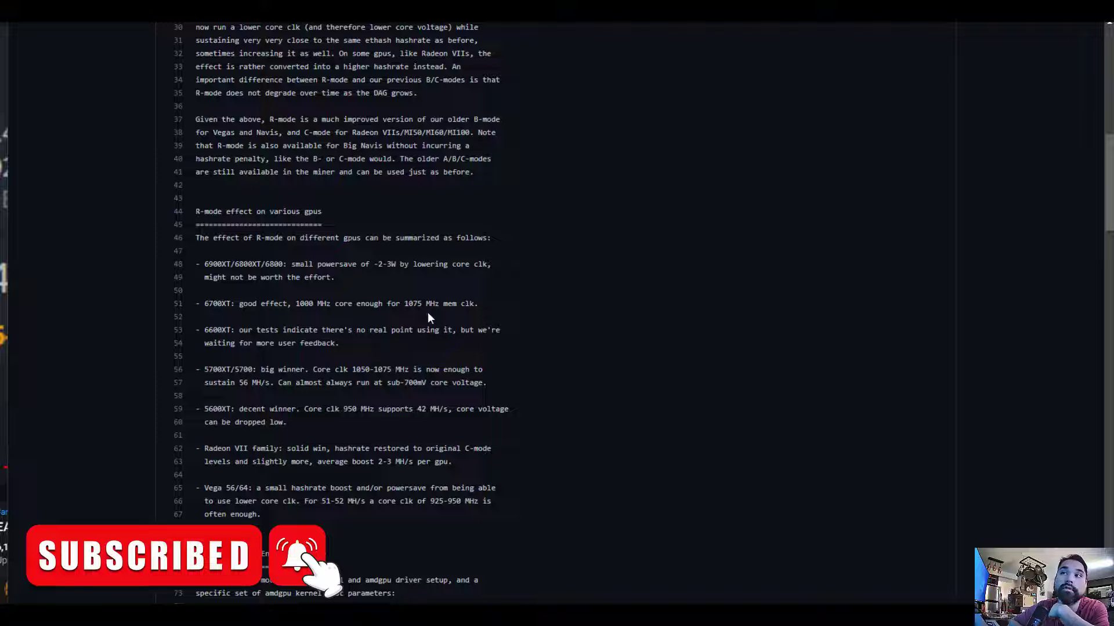
pyautogui.scroll(-1, 419, 350)
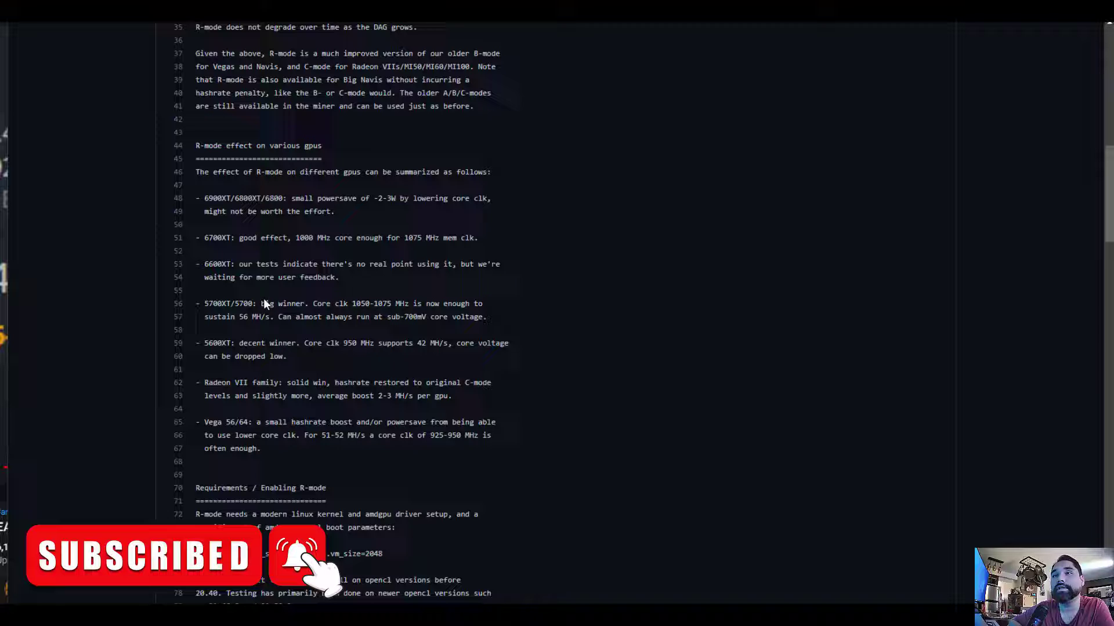
pyautogui.moveTo(262, 303); pyautogui.dragTo(315, 325)
pyautogui.click(303, 337)
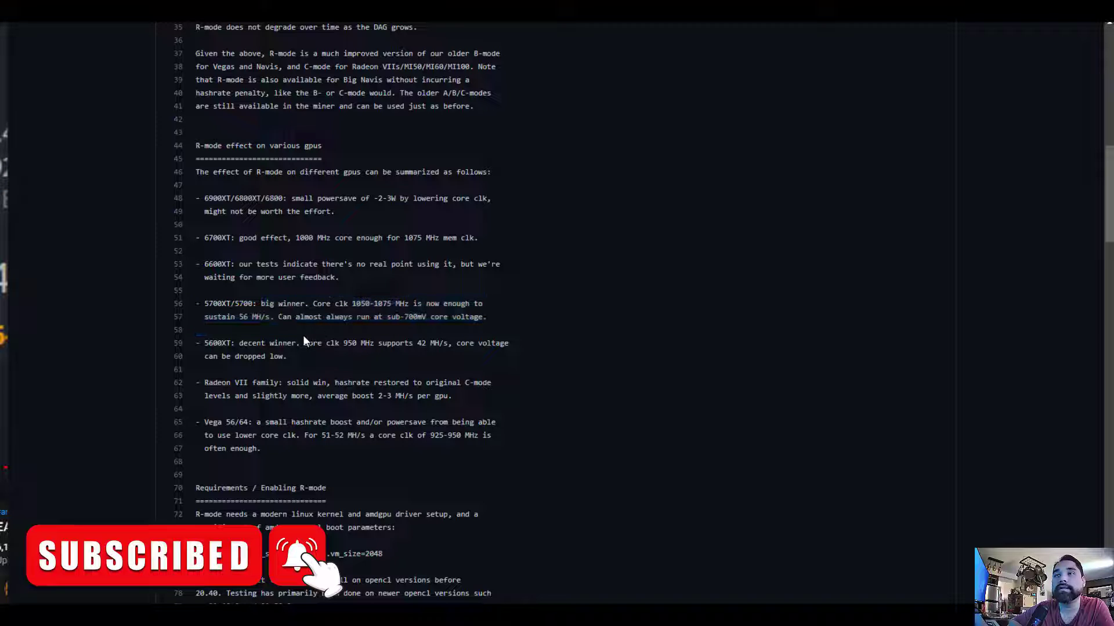
pyautogui.scroll(-5, 353, 330)
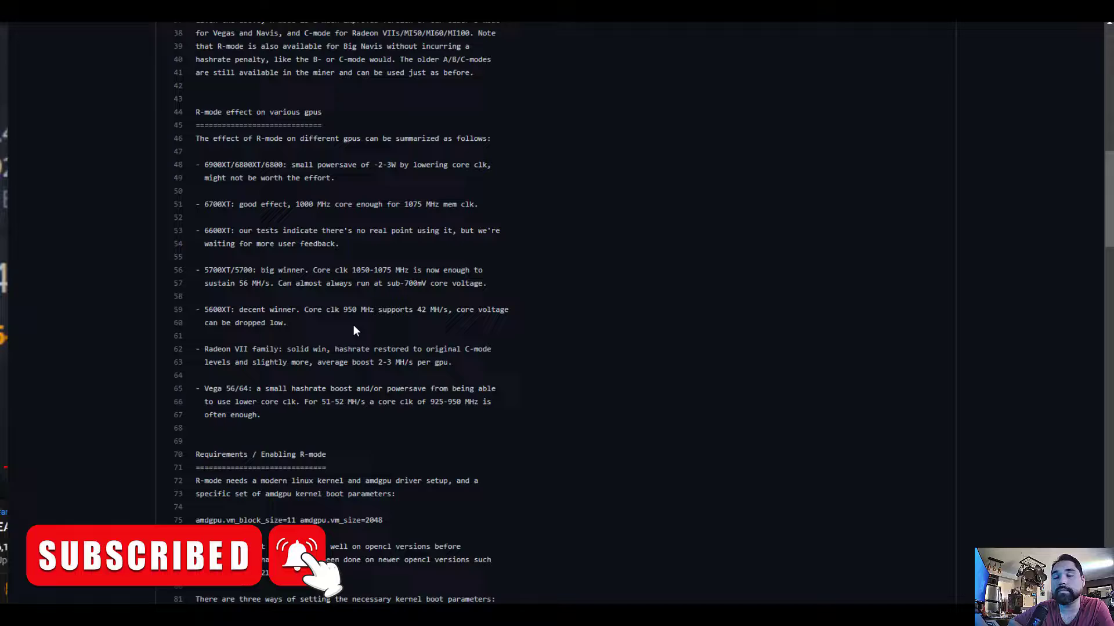
pyautogui.scroll(-3, 354, 330)
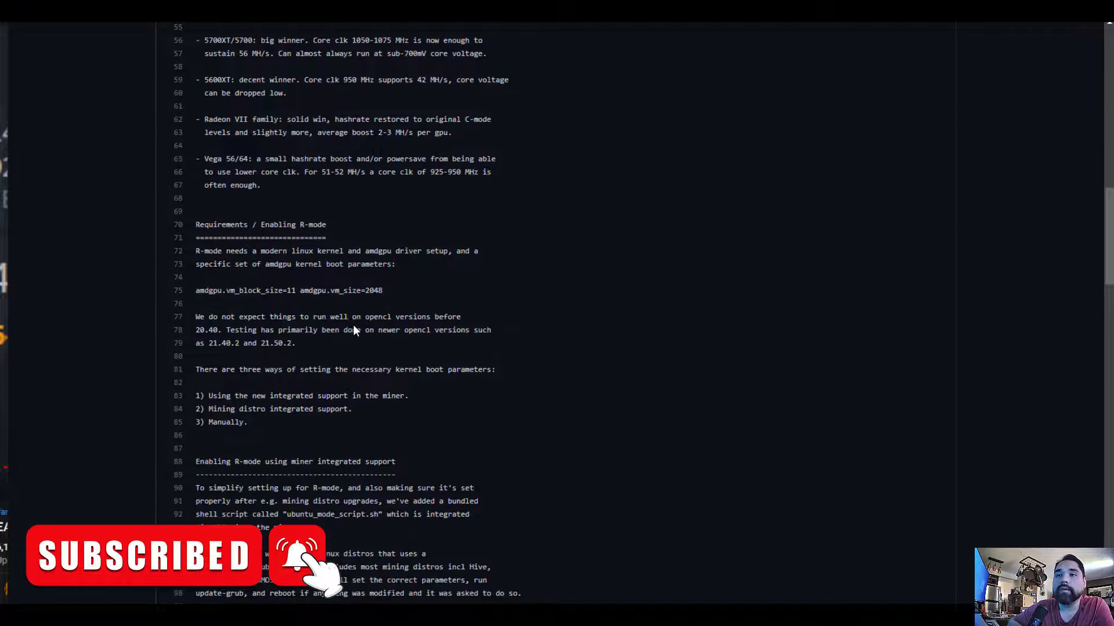
# Review the --kernel_vm_mode=RR section, then return to the Hive OS Workers list
pyautogui.scroll(4, 354, 329)
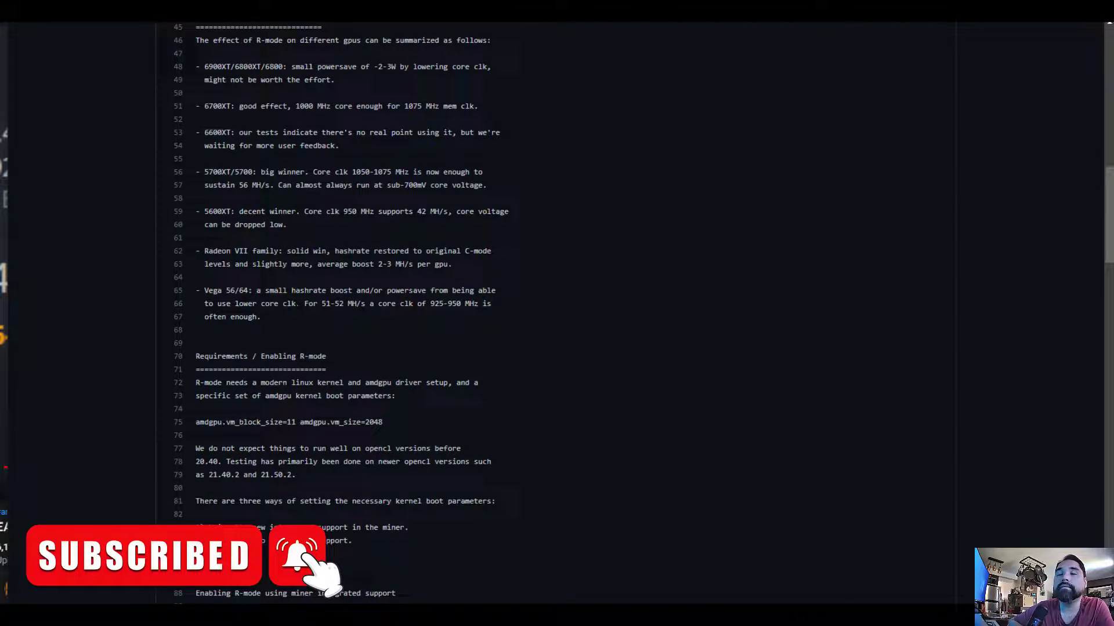
pyautogui.scroll(2, 355, 328)
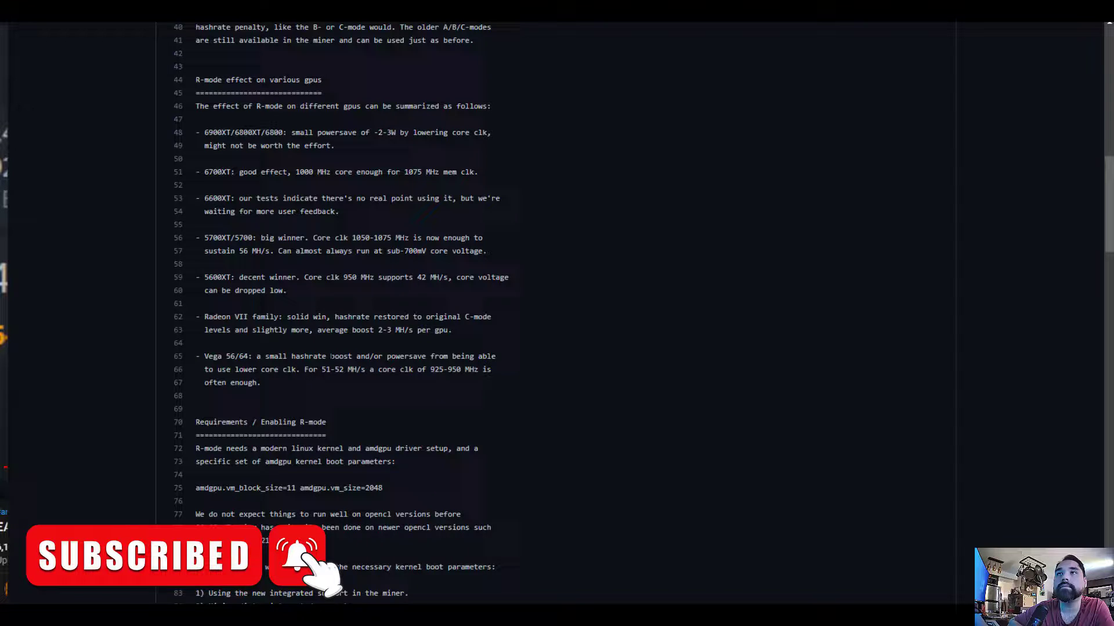
pyautogui.scroll(1, 331, 356)
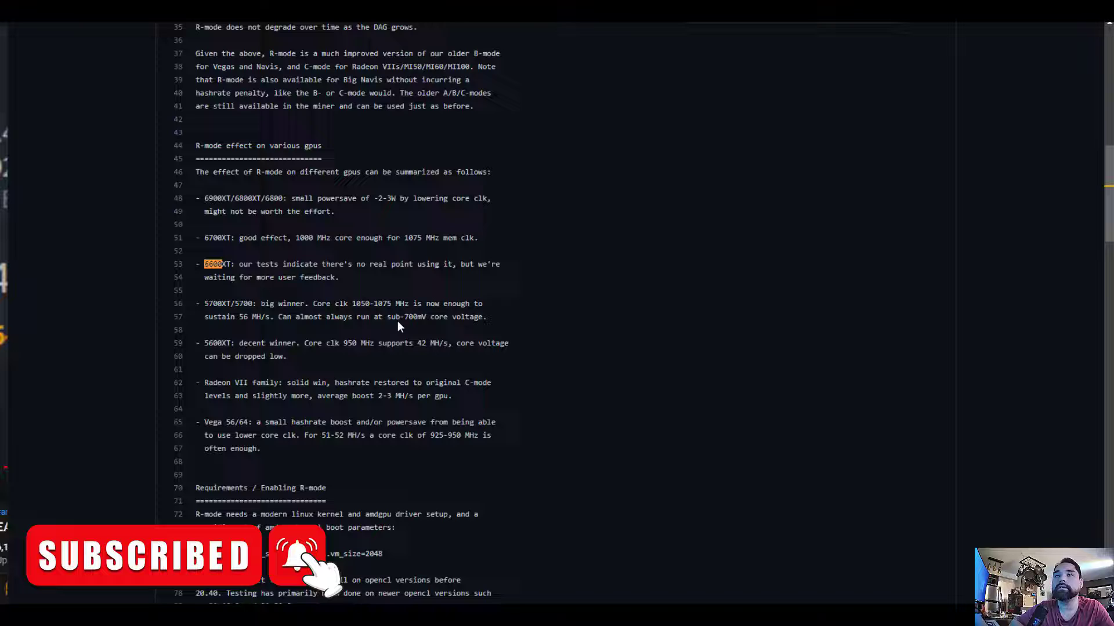
pyautogui.scroll(-2, 348, 313)
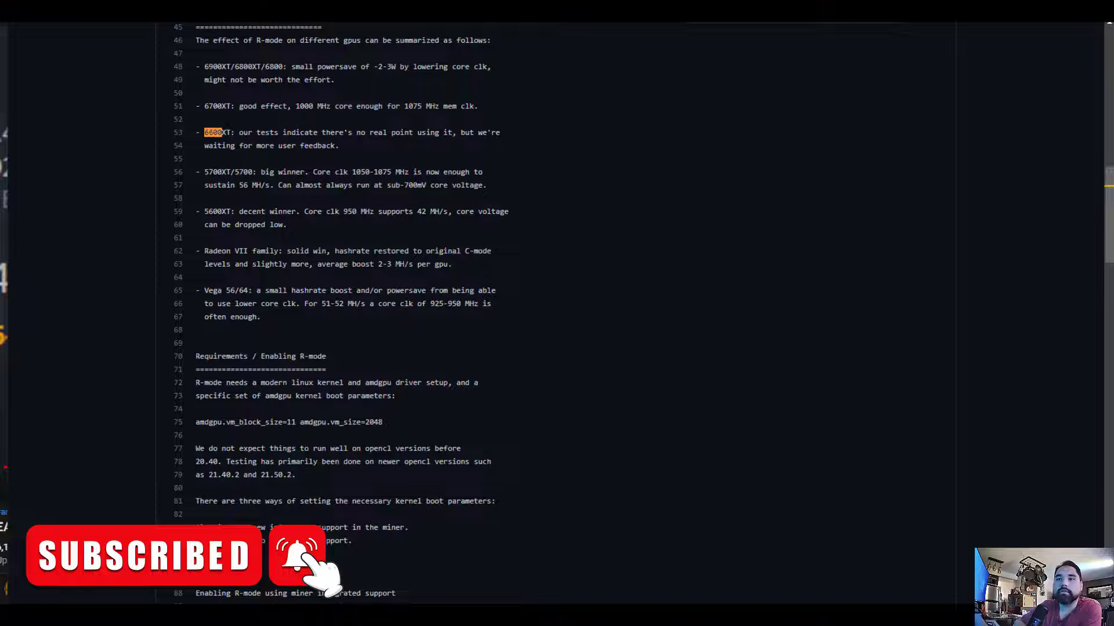
pyautogui.scroll(-2, 348, 313)
pyautogui.scroll(-6, 348, 313)
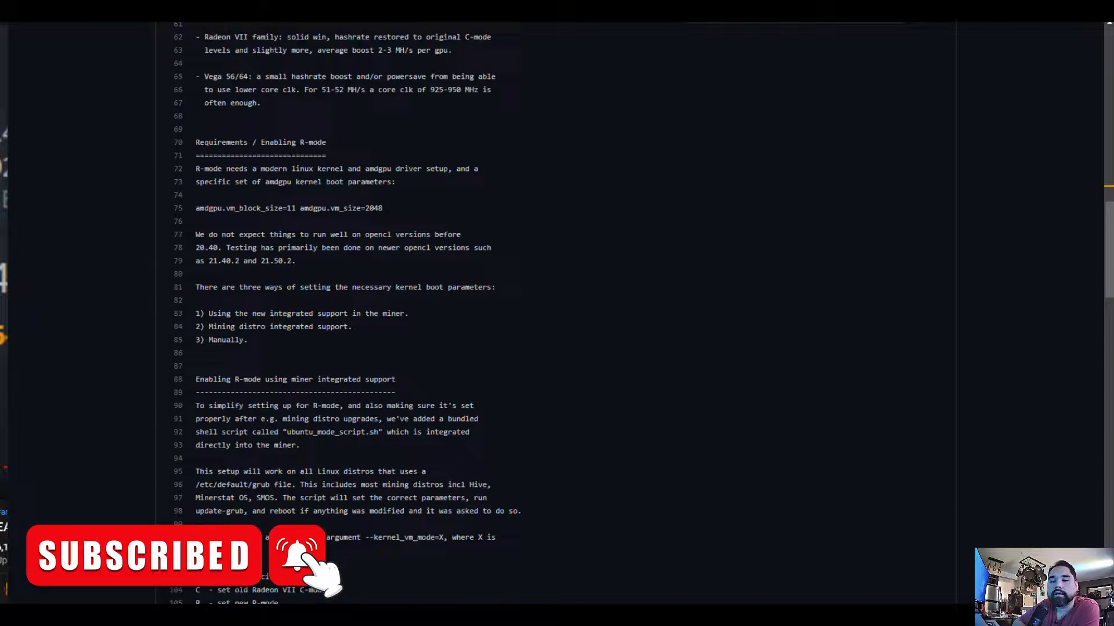
pyautogui.scroll(-2, 348, 314)
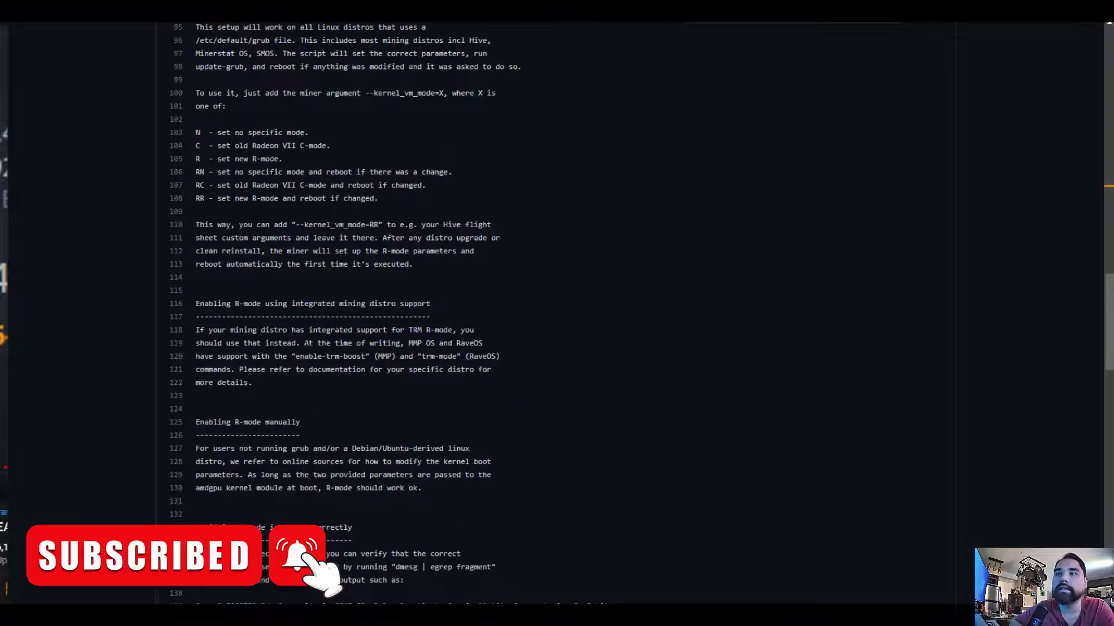
pyautogui.scroll(9, 348, 313)
pyautogui.scroll(6, 696, 366)
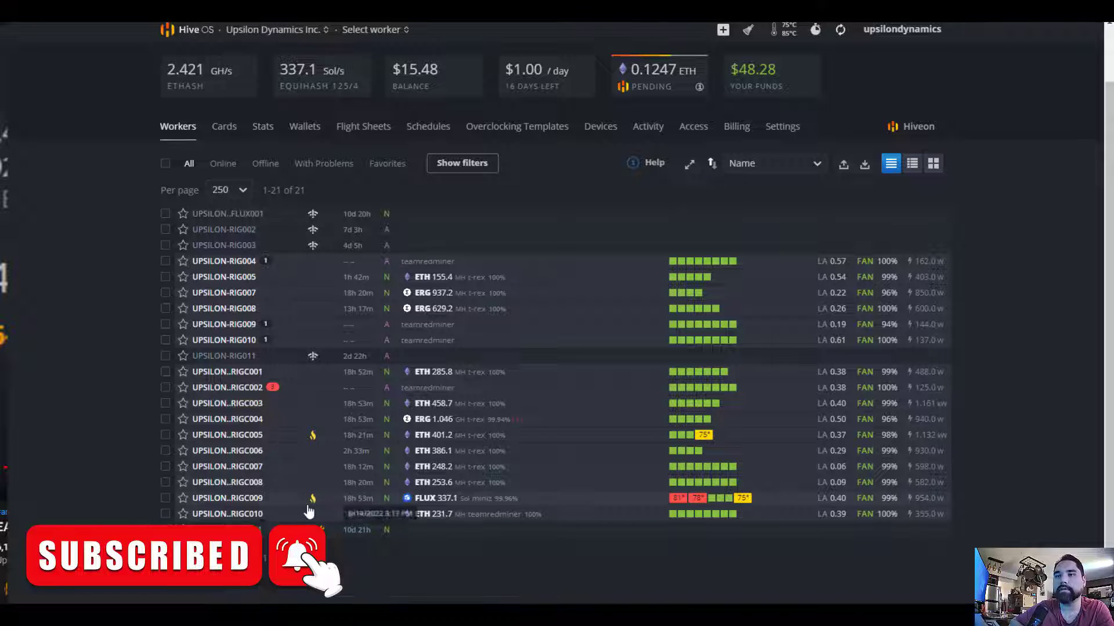
# Open the UPSILON-RIGC010 worker page
pyautogui.click(243, 515)
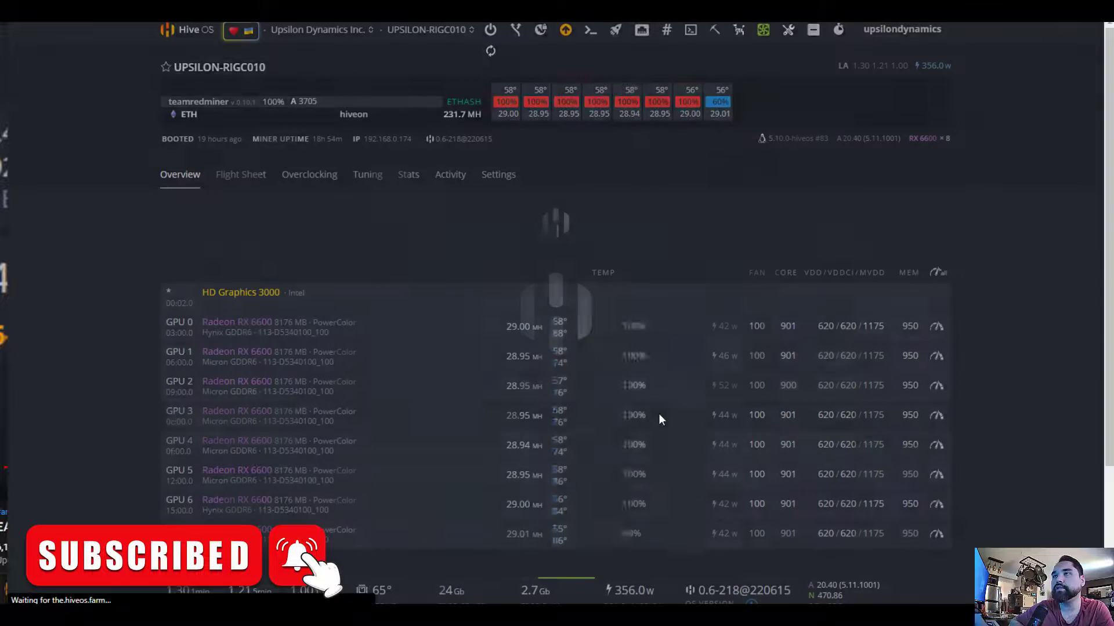
pyautogui.scroll(-1, 609, 399)
pyautogui.scroll(-2, 609, 399)
pyautogui.scroll(3, 609, 399)
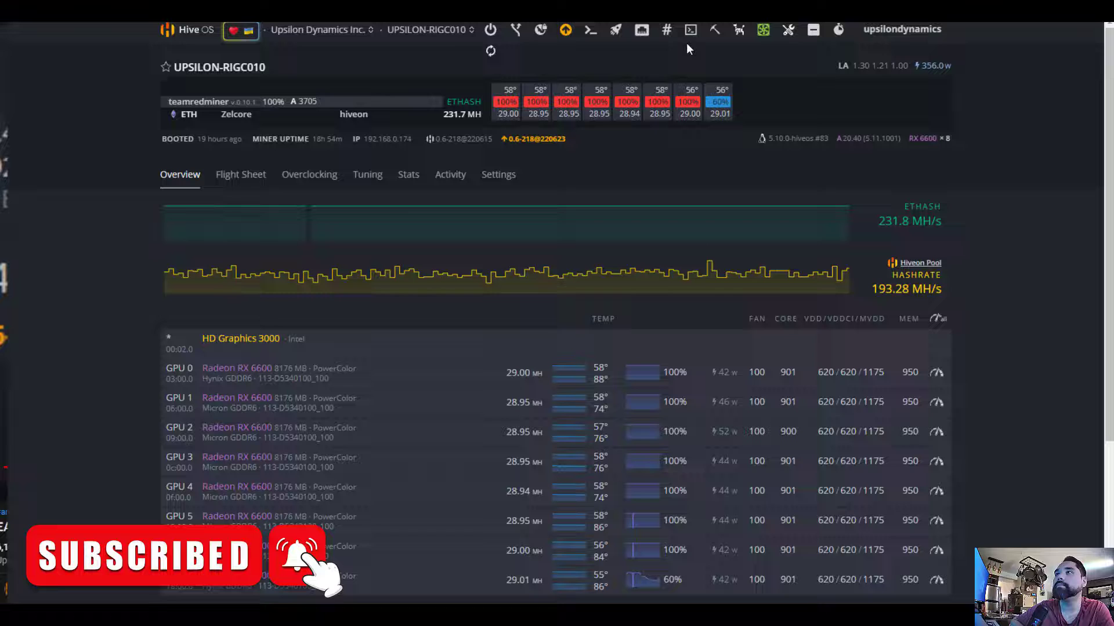
# Start a remote Hive Shell session on the rig from Remote Access
pyautogui.click(695, 39)
pyautogui.click(705, 58)
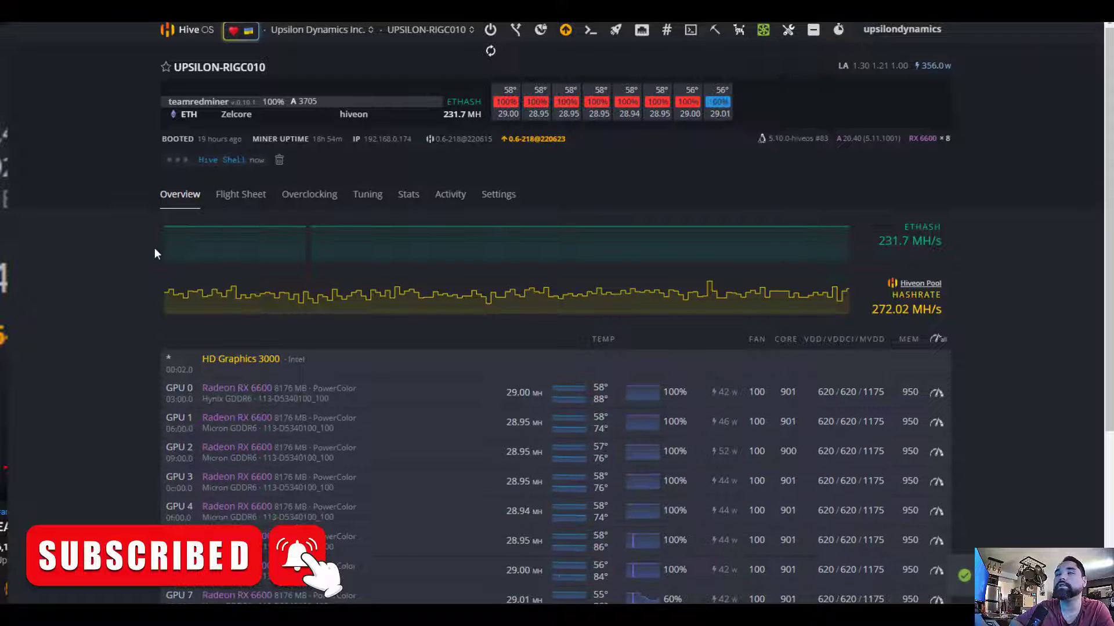
pyautogui.moveTo(175, 295)
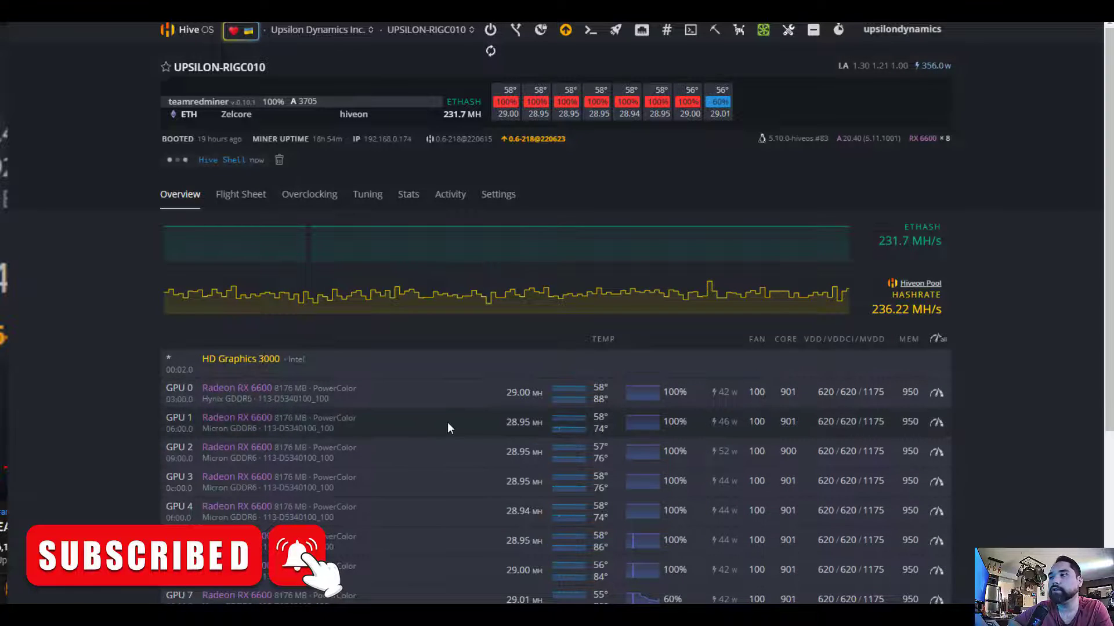
pyautogui.scroll(-4, 447, 423)
pyautogui.scroll(4, 448, 422)
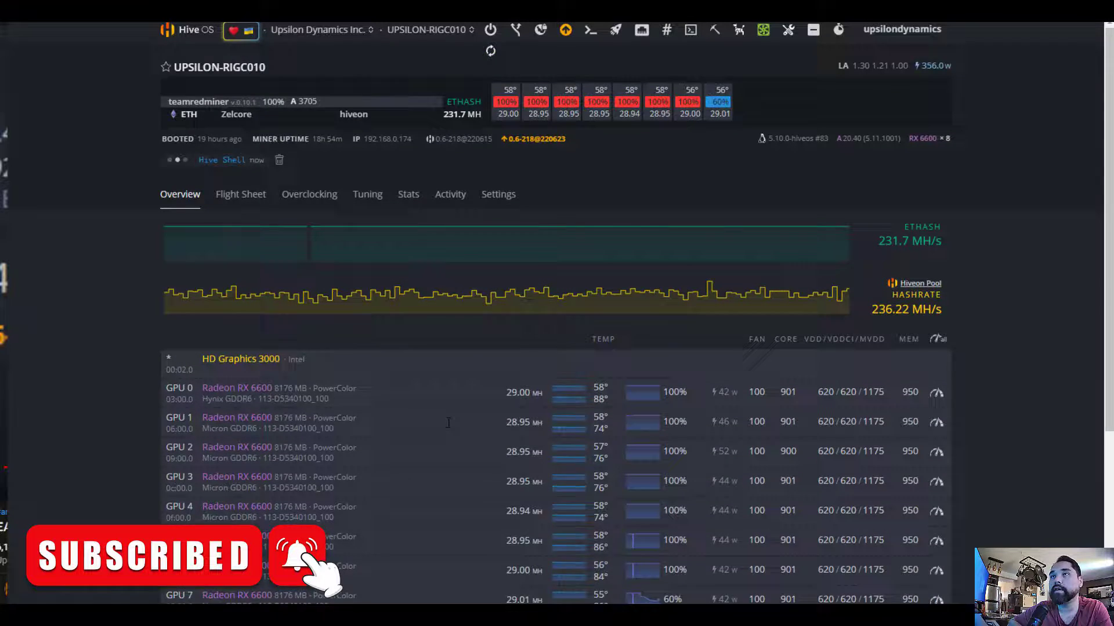
pyautogui.scroll(-1, 448, 422)
pyautogui.scroll(1, 447, 422)
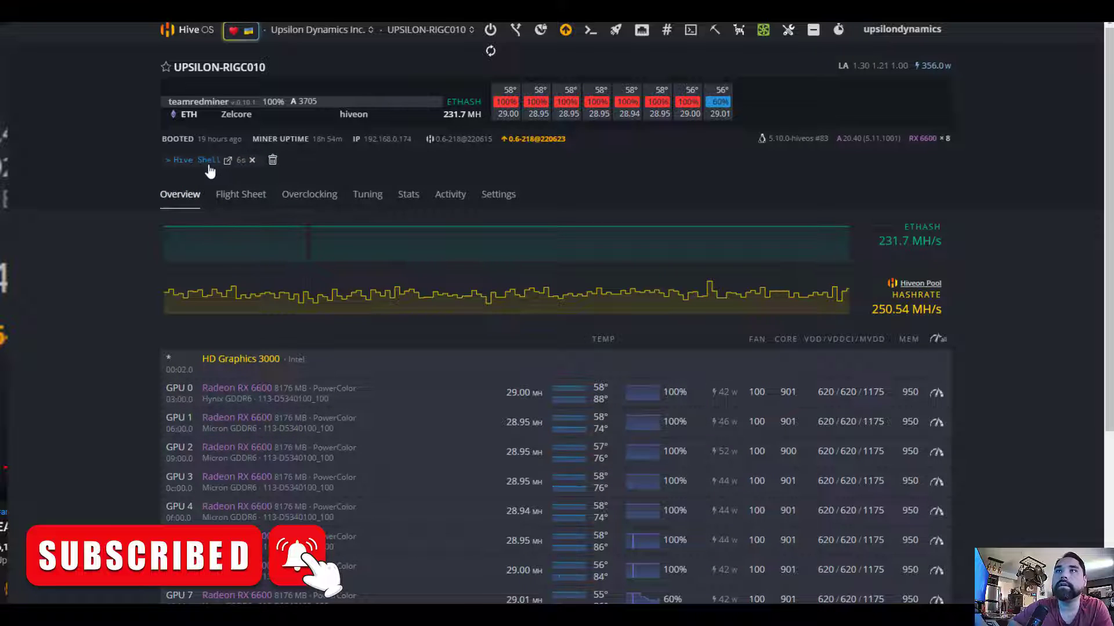
# Bring up the Hive Shell connection details, closing and reopening them once
pyautogui.click(203, 162)
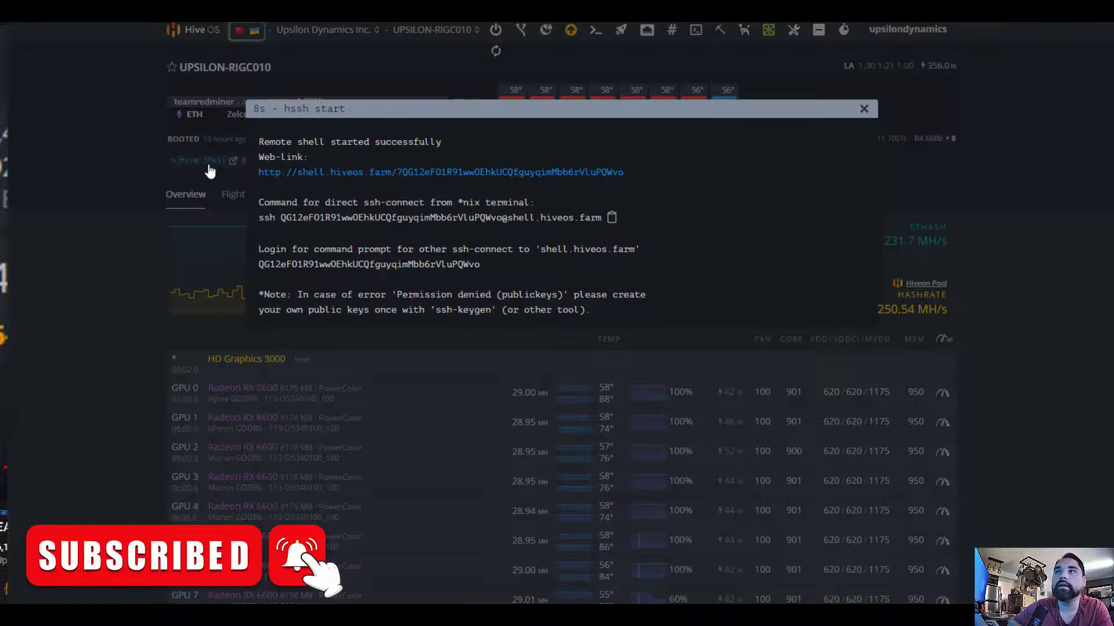
pyautogui.click(863, 110)
pyautogui.click(695, 30)
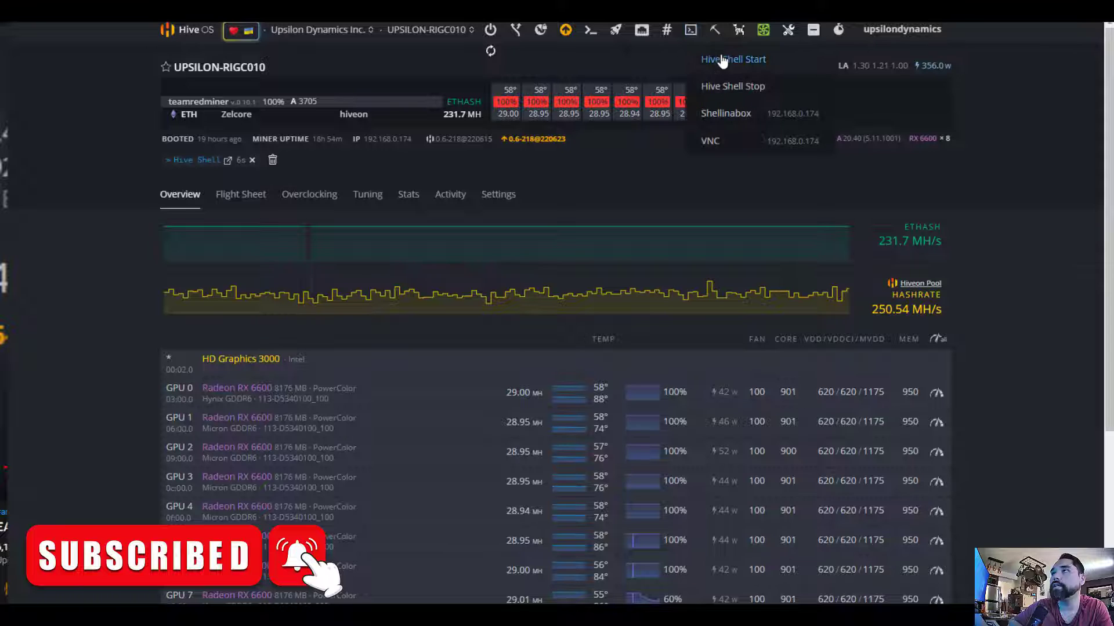
pyautogui.click(209, 162)
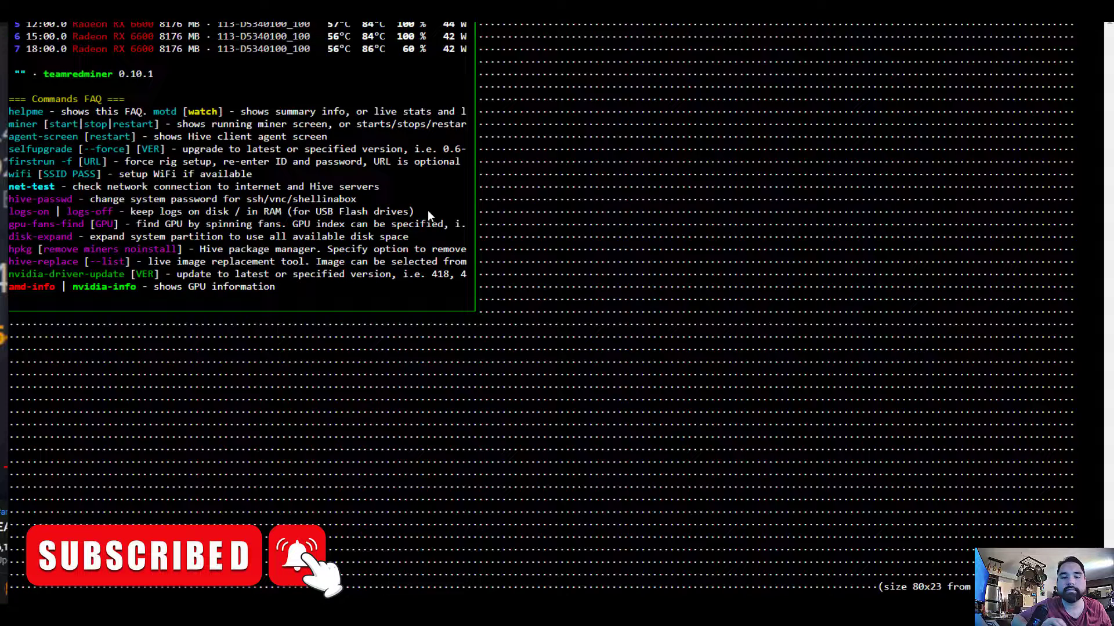
# List the available Hive OS images with hive-replace --list after a mistyped first attempt
pyautogui.write('hi')
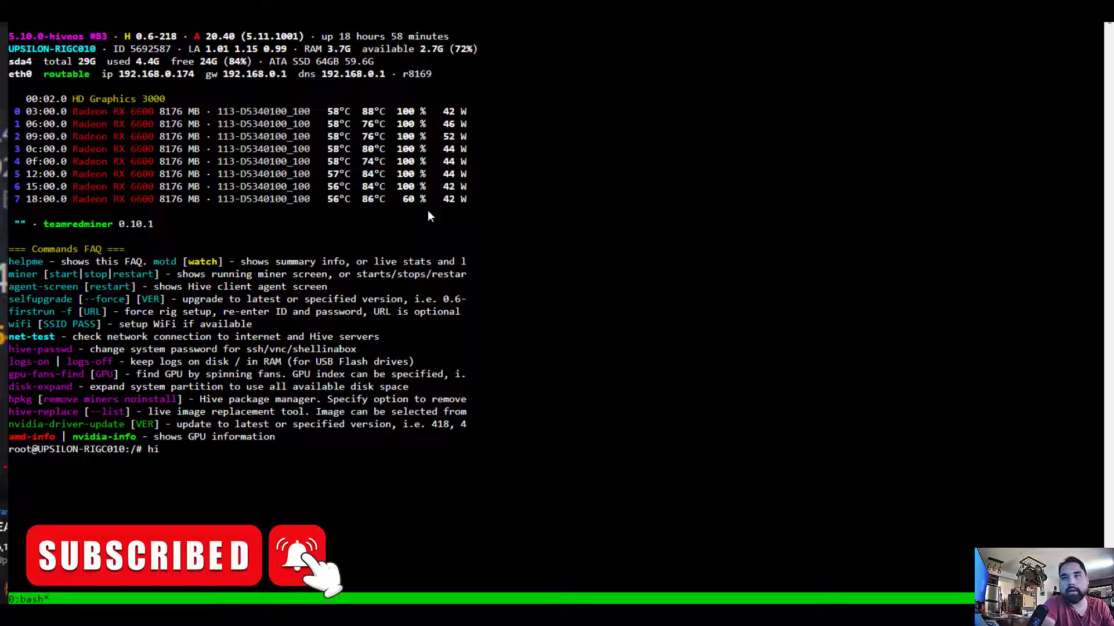
pyautogui.write('ve-updatye')
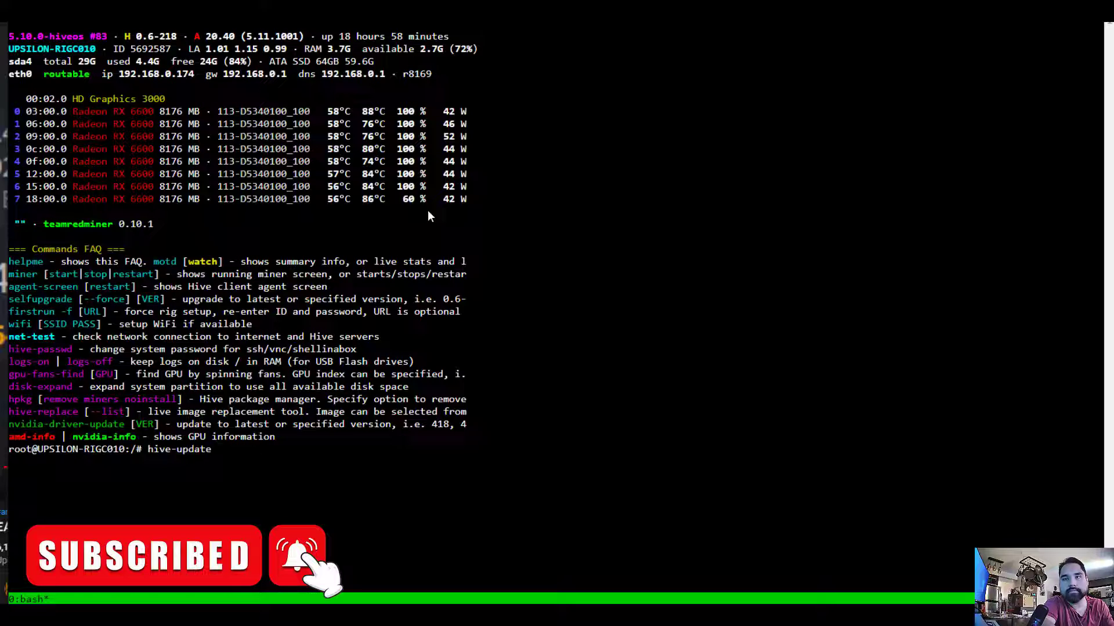
pyautogui.write(' --lis')
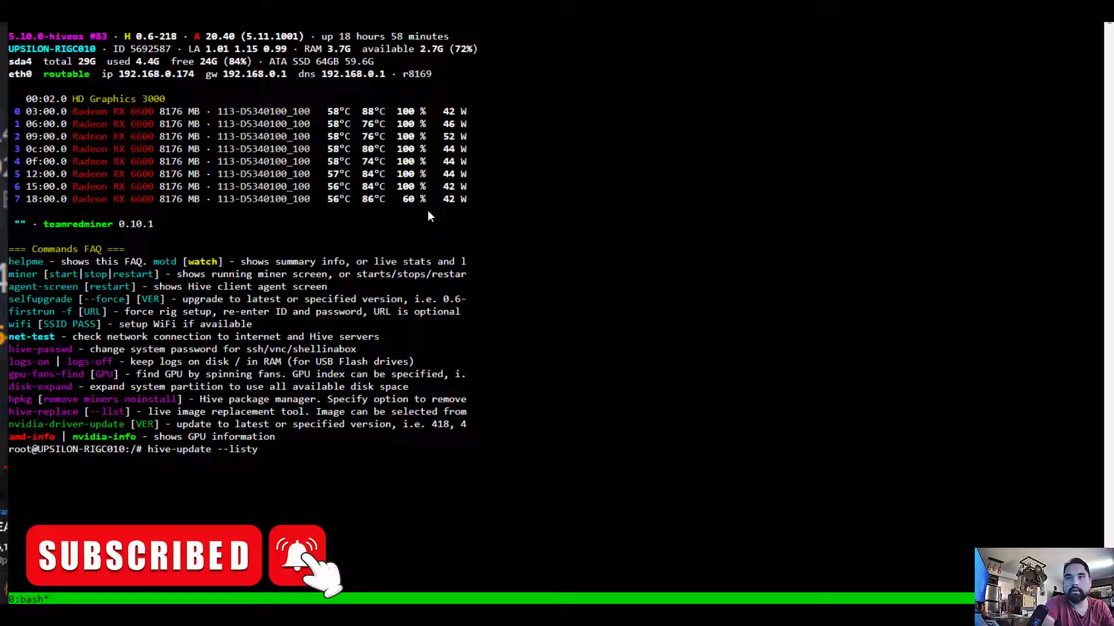
pyautogui.write('ty')
pyautogui.press('BackSpace')
pyautogui.press('Return')
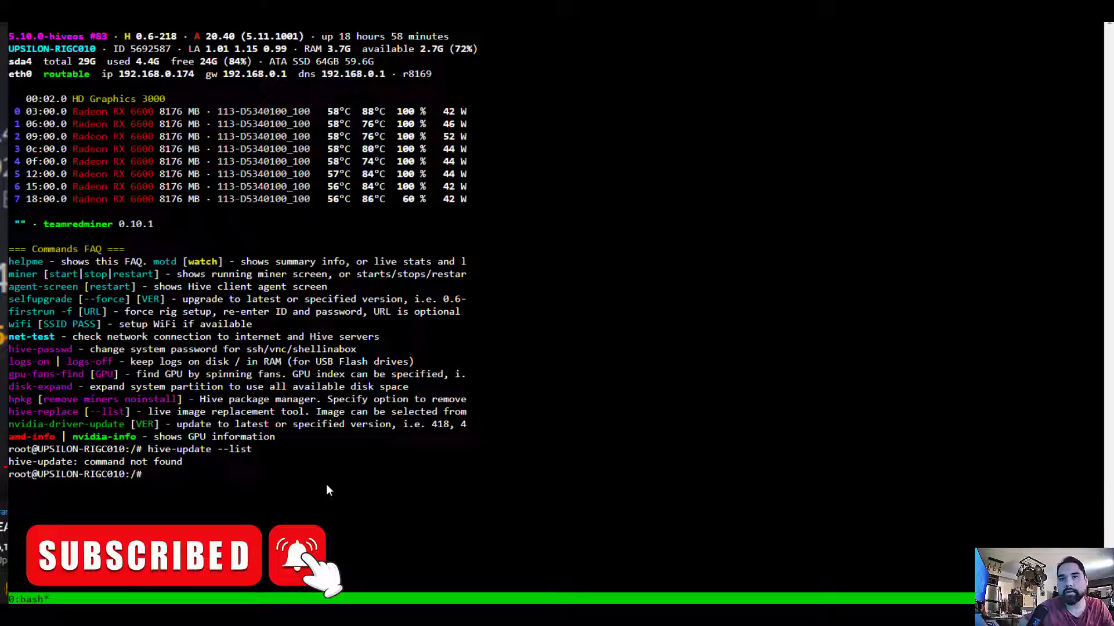
pyautogui.write('hive-')
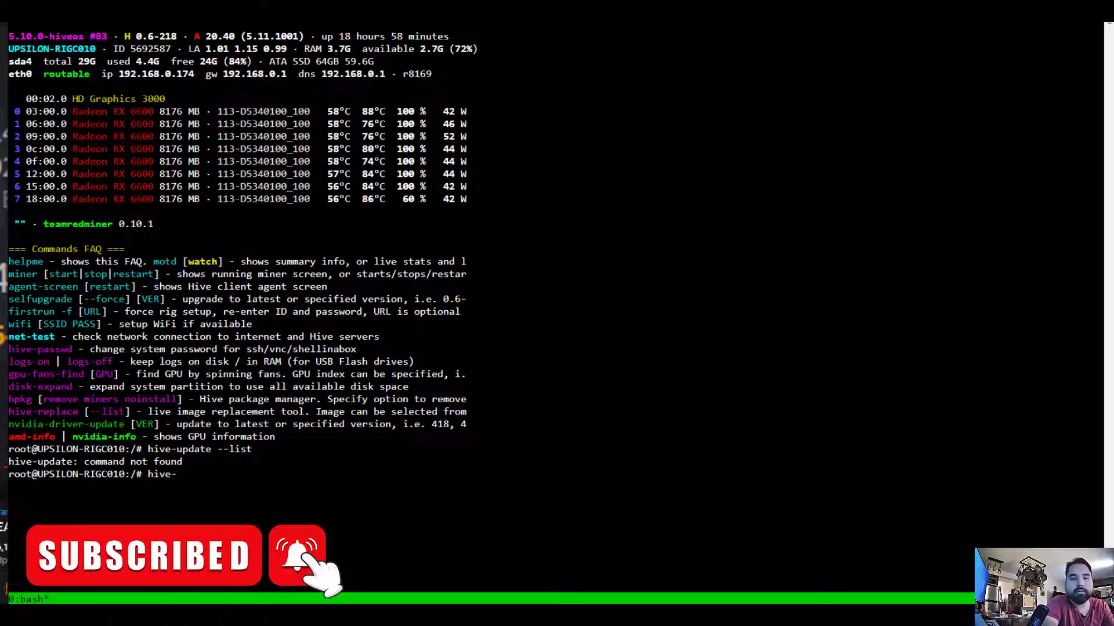
pyautogui.write('replace --list')
pyautogui.press('Return')
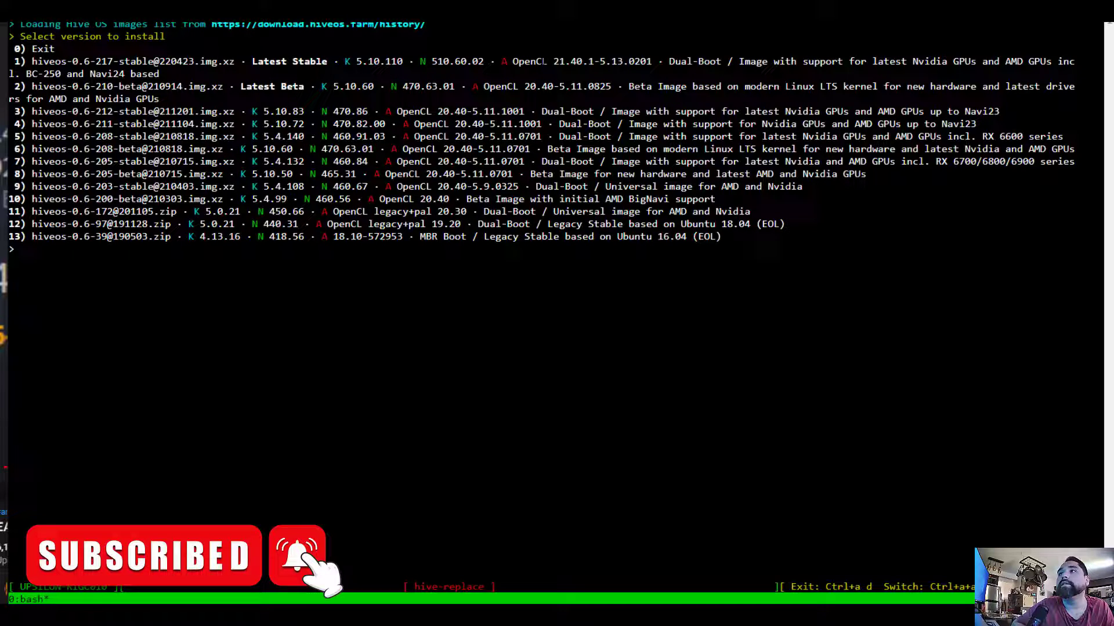
# Mark the latest stable image and check the rig's available OS upgrade on the dashboard
pyautogui.doubleClick(559, 61)
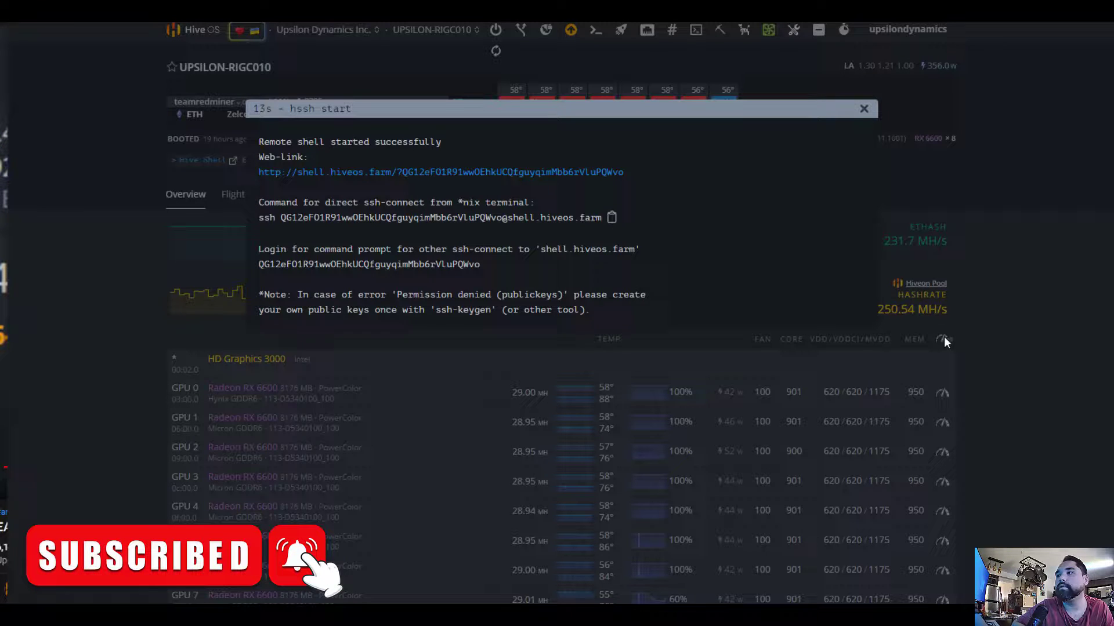
pyautogui.click(864, 109)
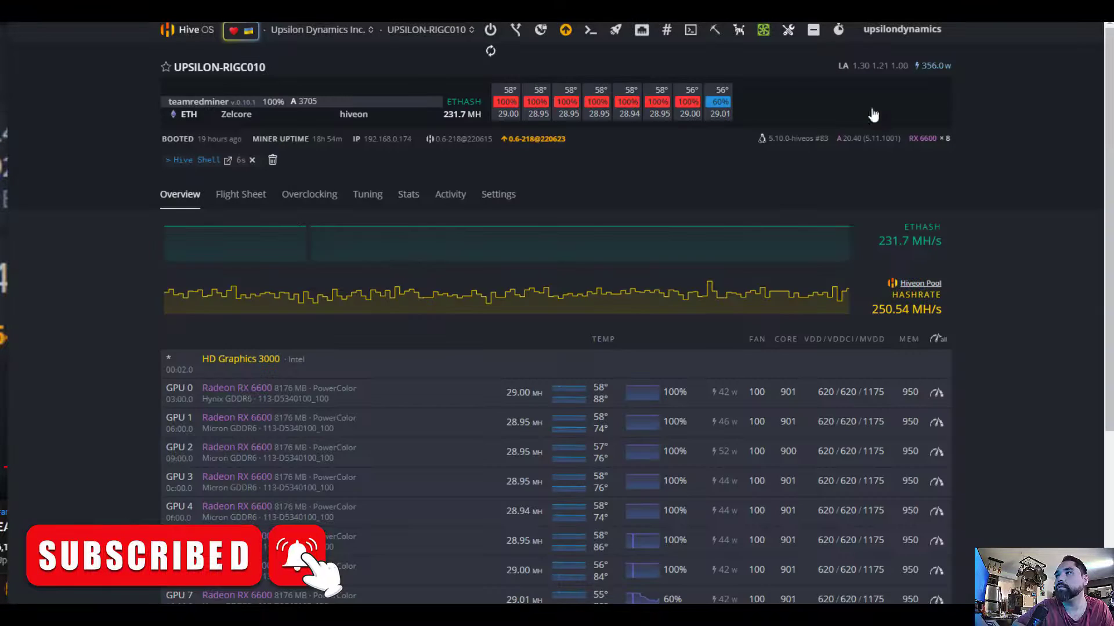
pyautogui.scroll(-5, 835, 249)
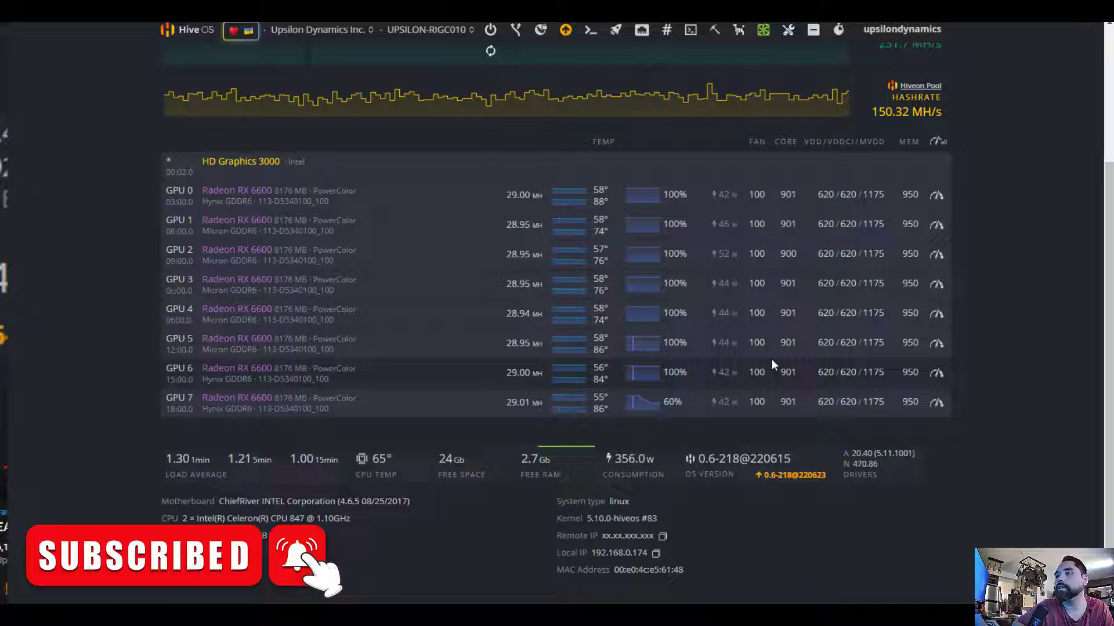
pyautogui.scroll(-1, 827, 427)
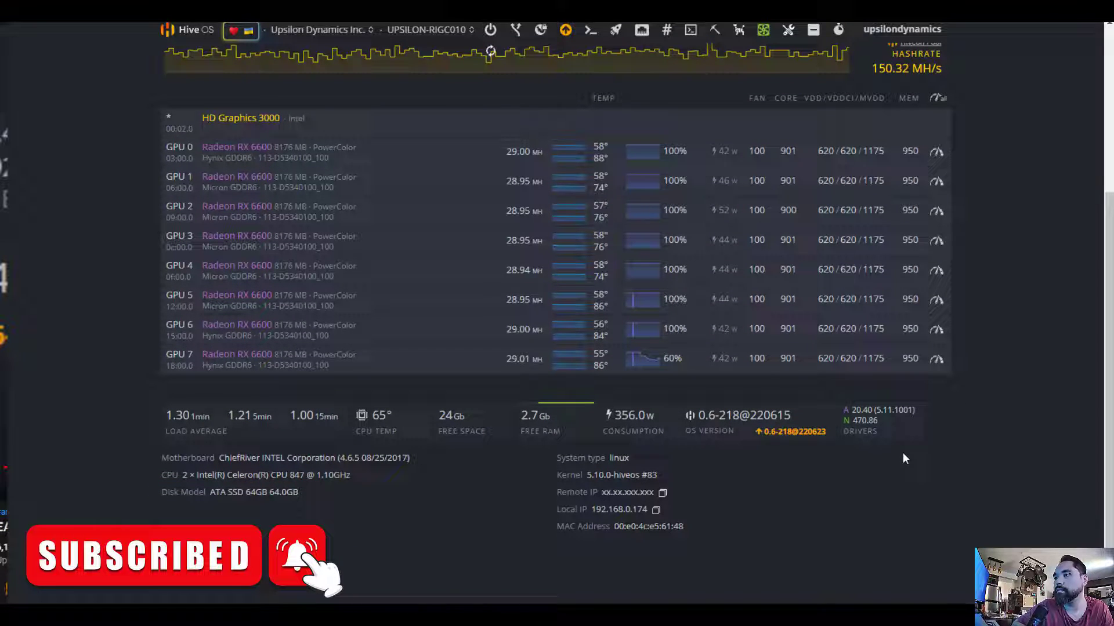
pyautogui.click(785, 432)
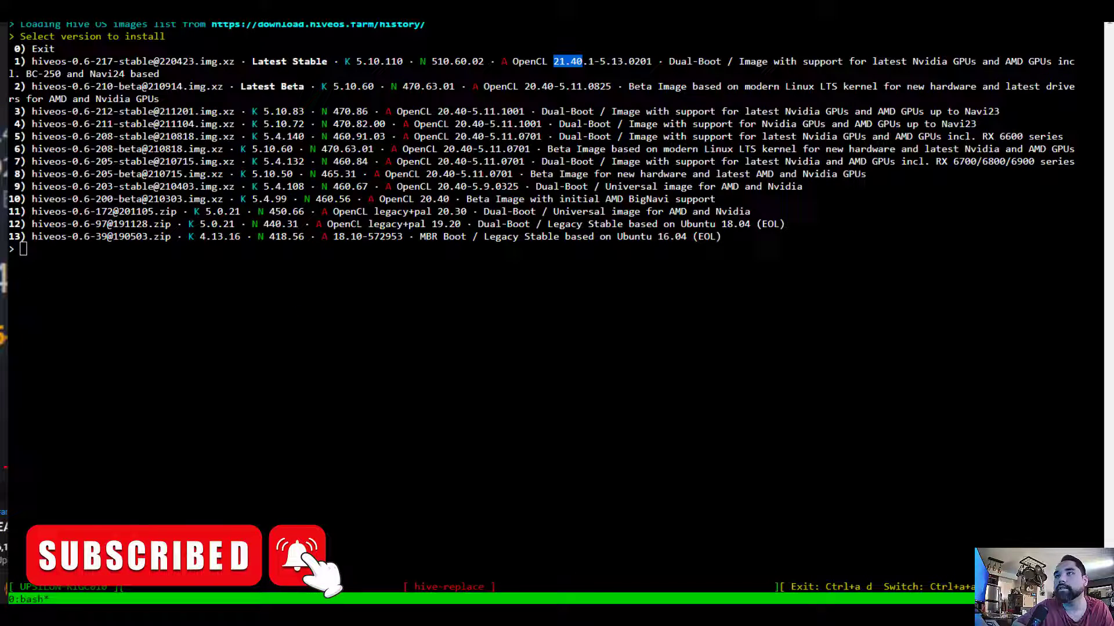
# Choose image 1 (hiveos-0.6-217-stable@220423) and confirm 'yes' to install it on sda
pyautogui.click(152, 252)
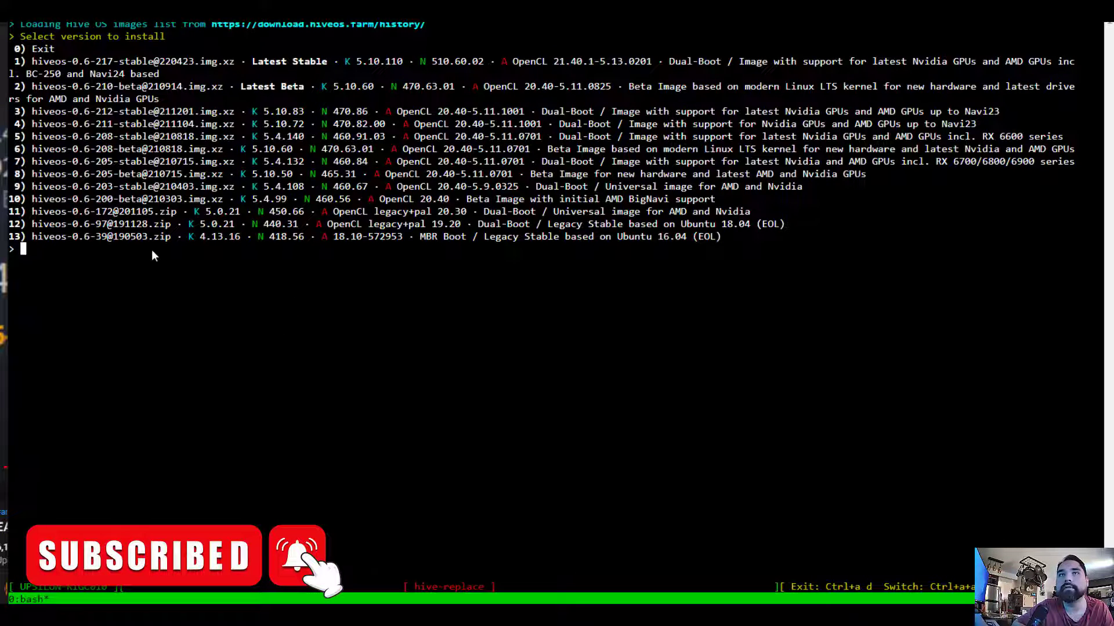
pyautogui.write('1')
pyautogui.press('Return')
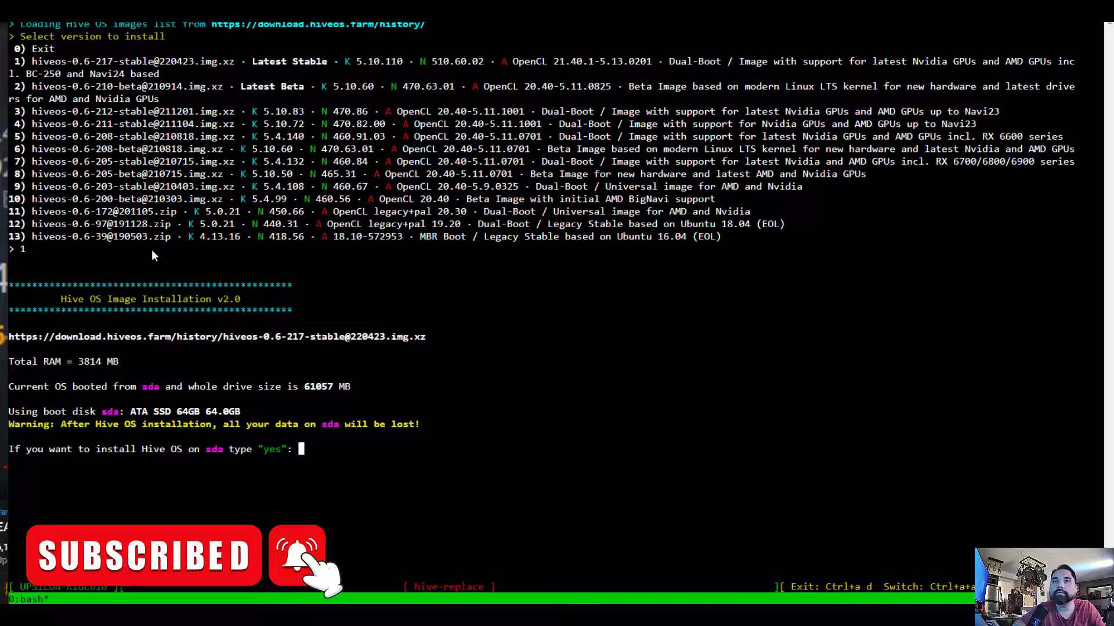
pyautogui.write('yes')
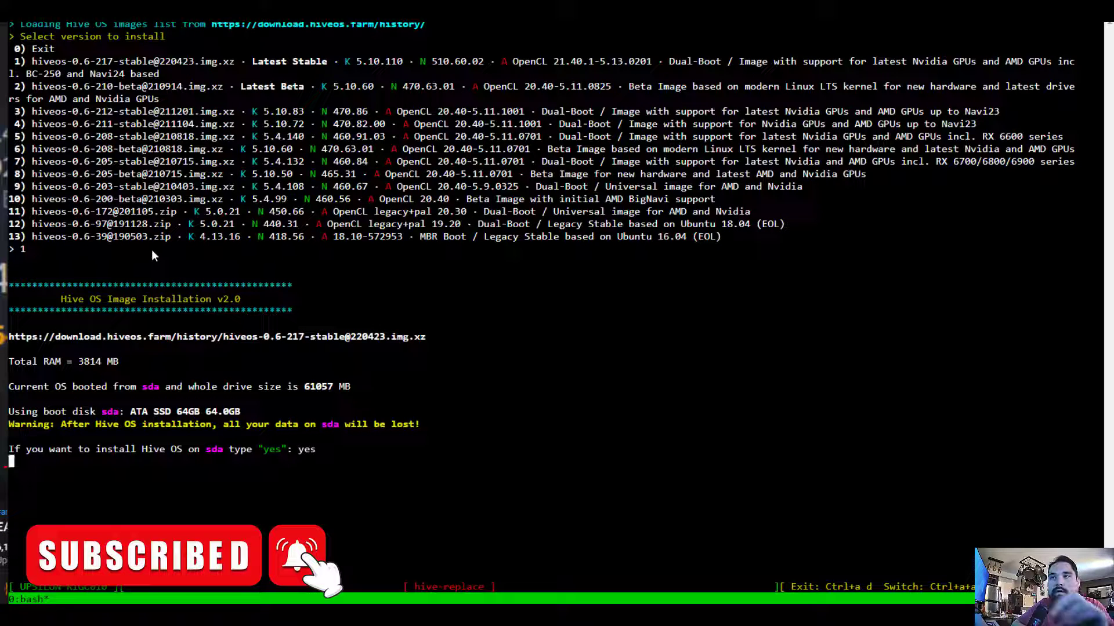
pyautogui.press('Return')
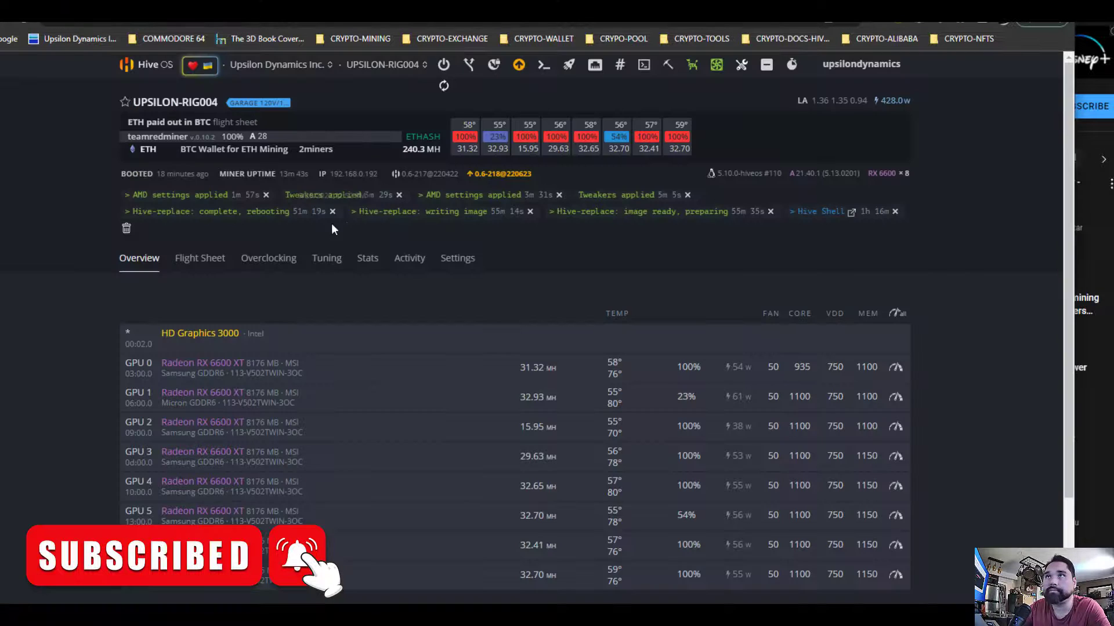
# Upgrade the rig to Hive OS 0.6-218@220623 after reviewing its release notes
pyautogui.scroll(-4, 521, 241)
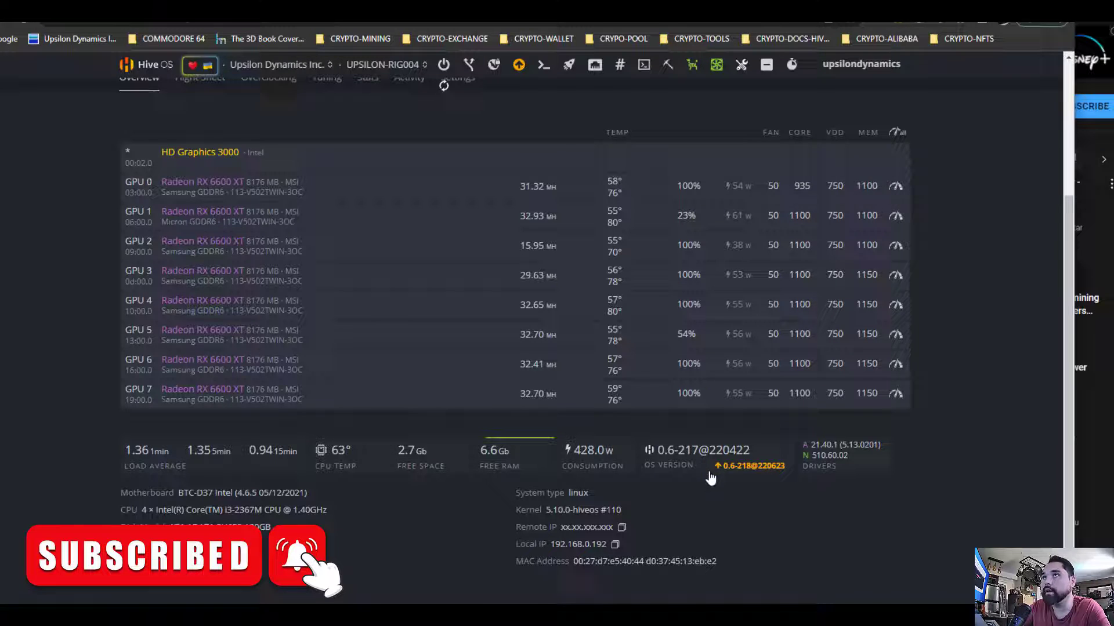
pyautogui.scroll(4, 711, 479)
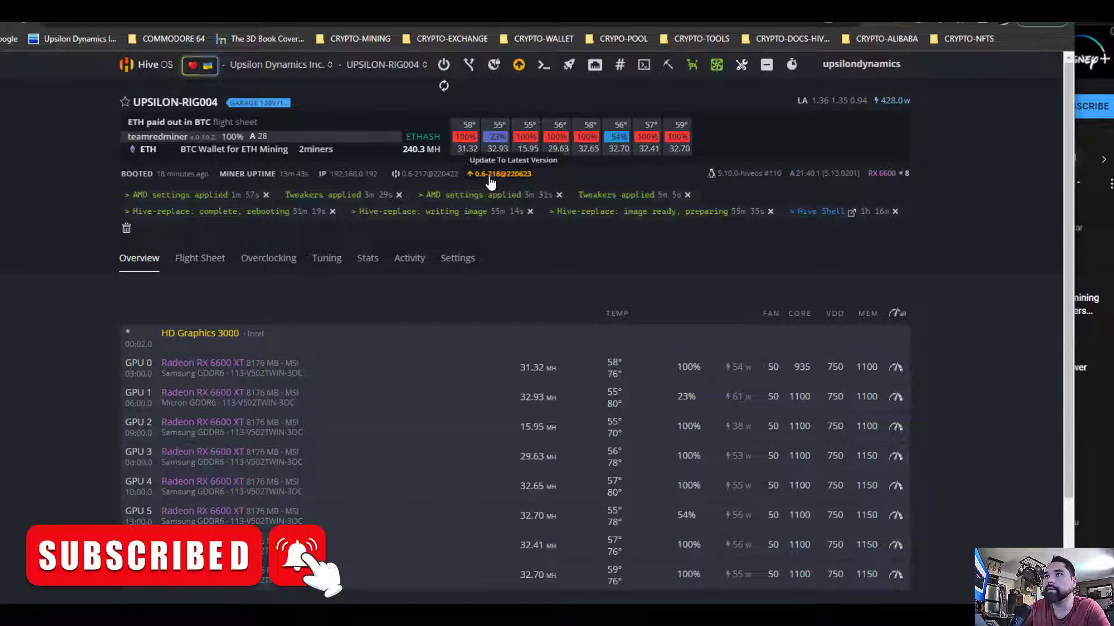
pyautogui.scroll(-3, 868, 421)
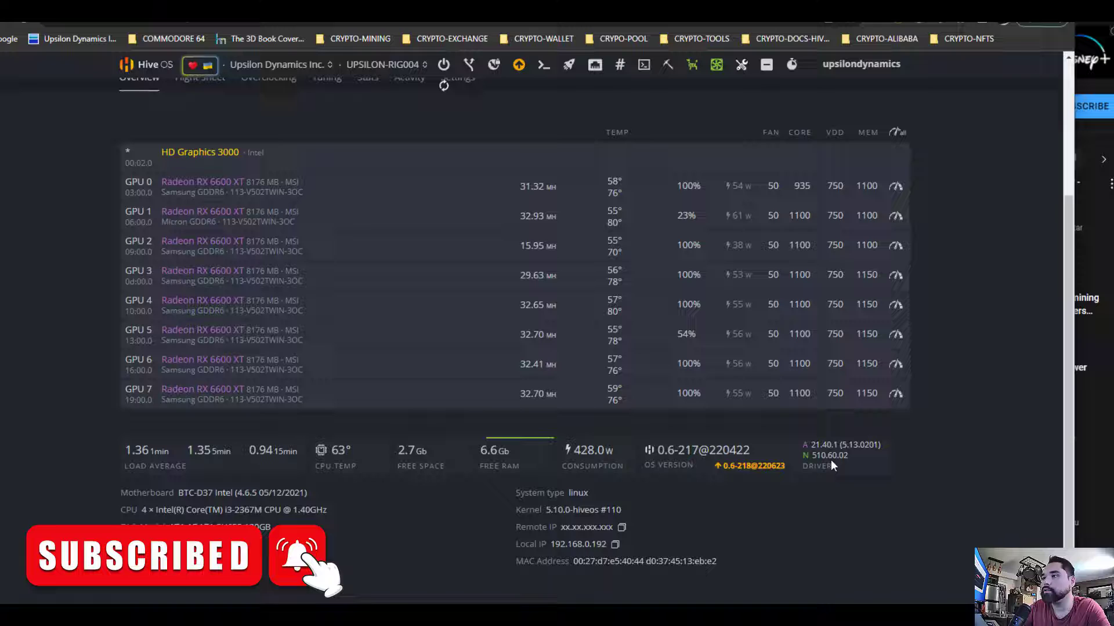
pyautogui.scroll(3, 885, 418)
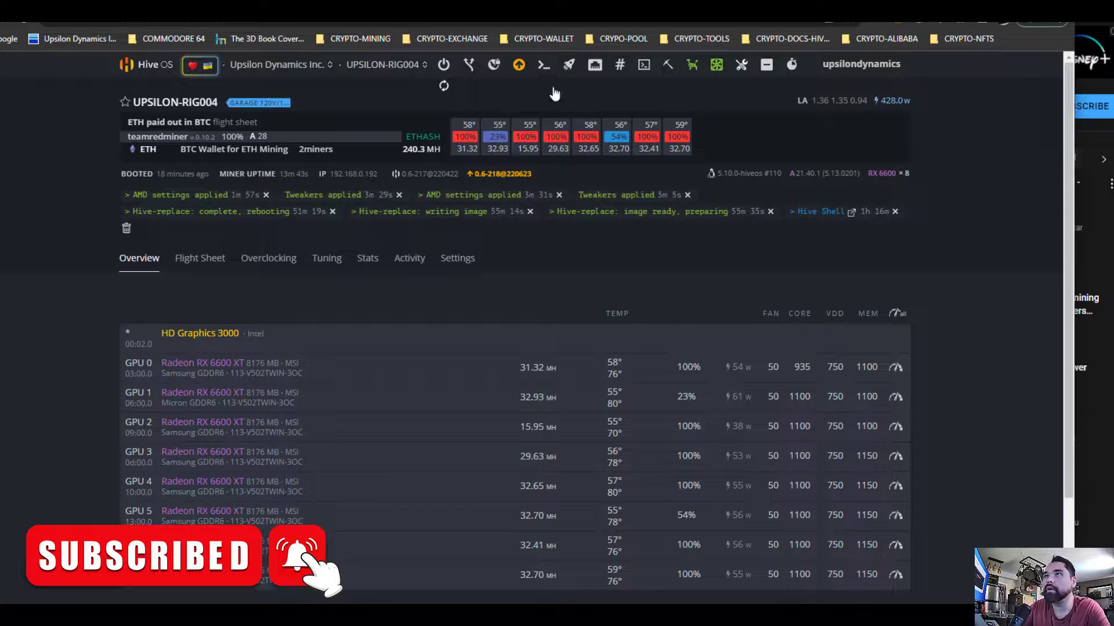
pyautogui.click(519, 64)
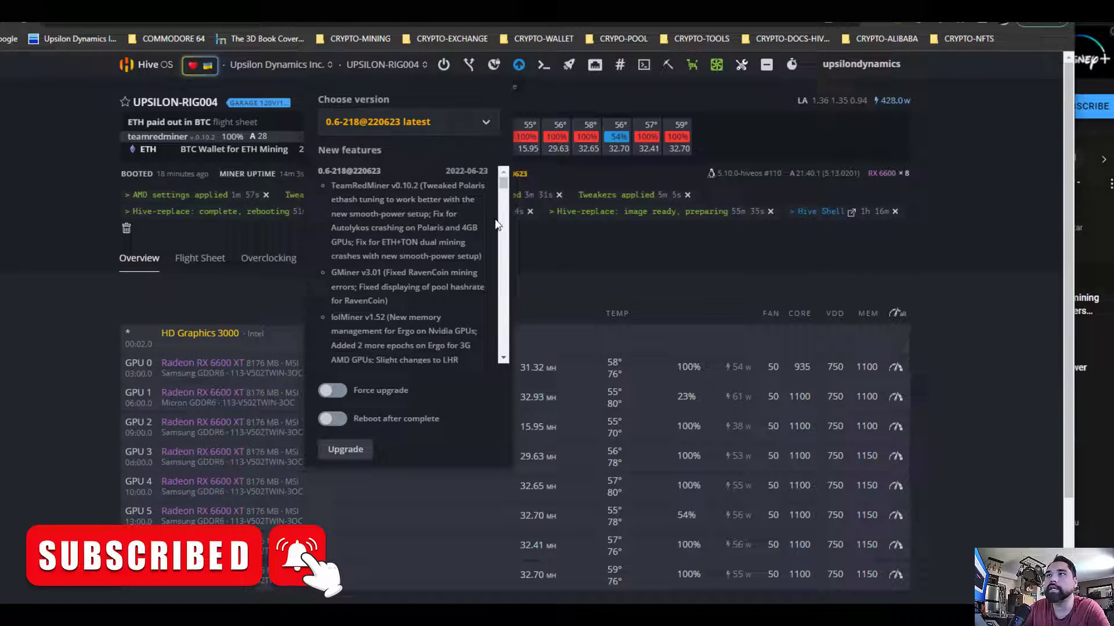
pyautogui.scroll(-2, 406, 267)
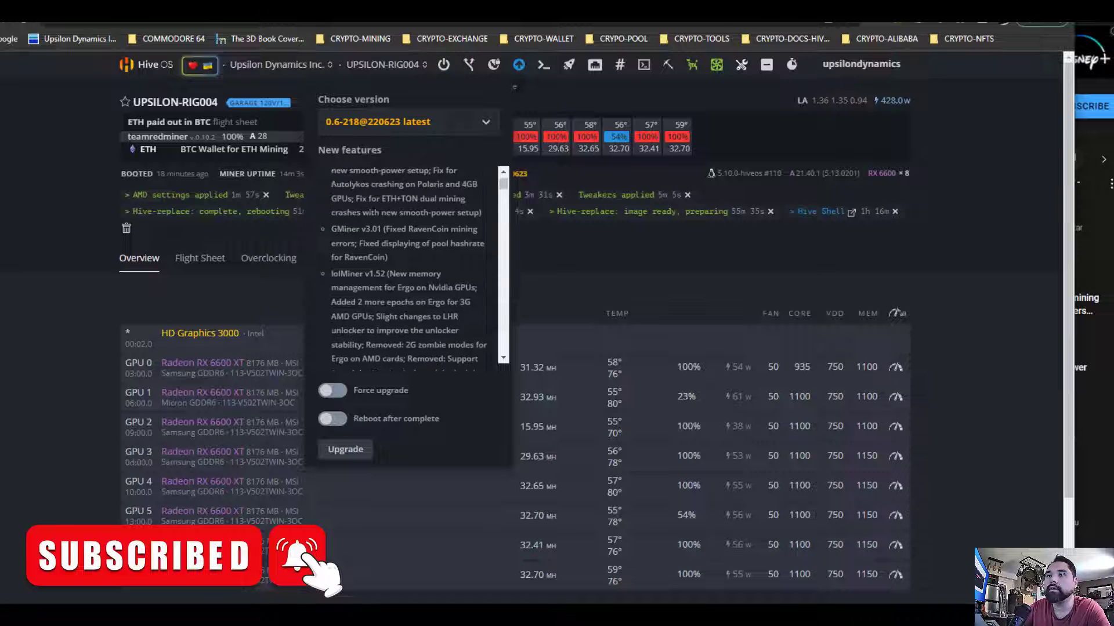
pyautogui.scroll(2, 406, 267)
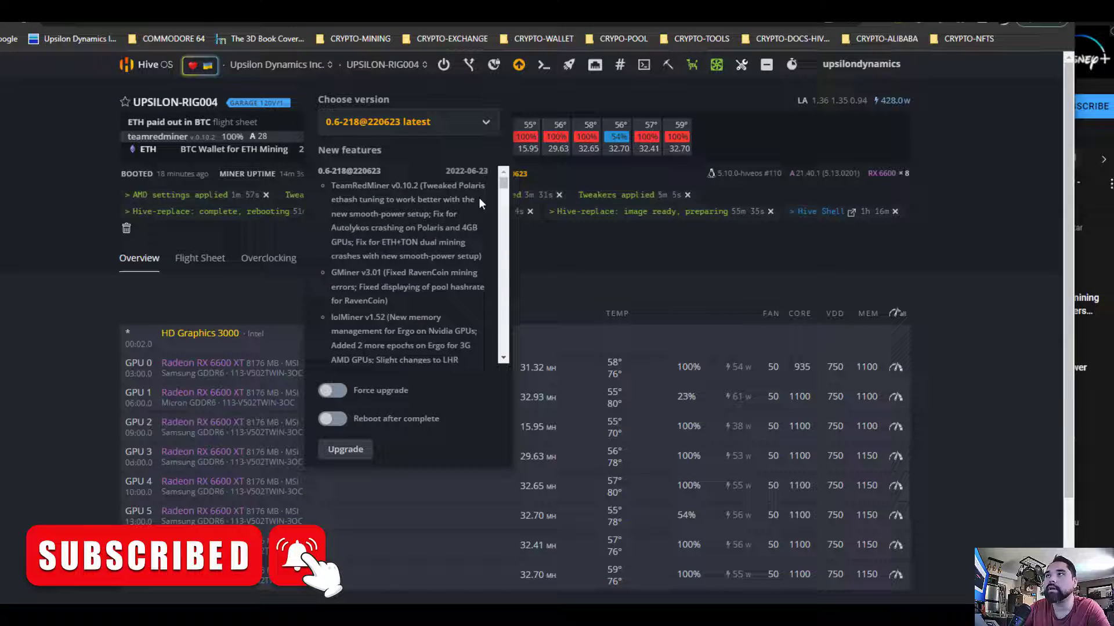
pyautogui.click(355, 457)
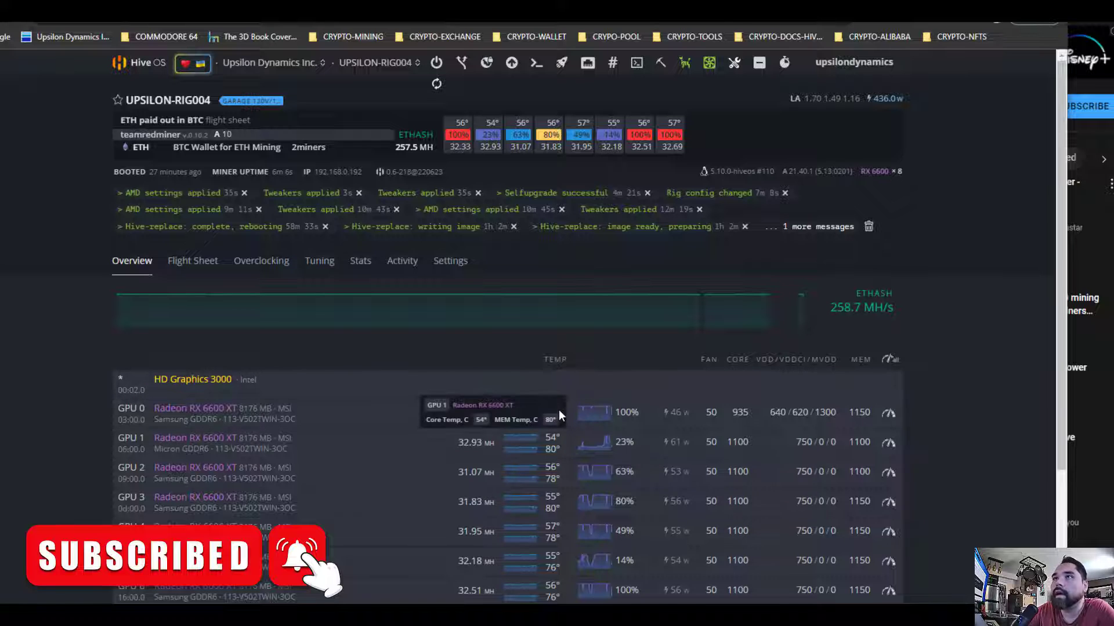
# Open the rig's active flight sheet for editing
pyautogui.scroll(-3, 609, 434)
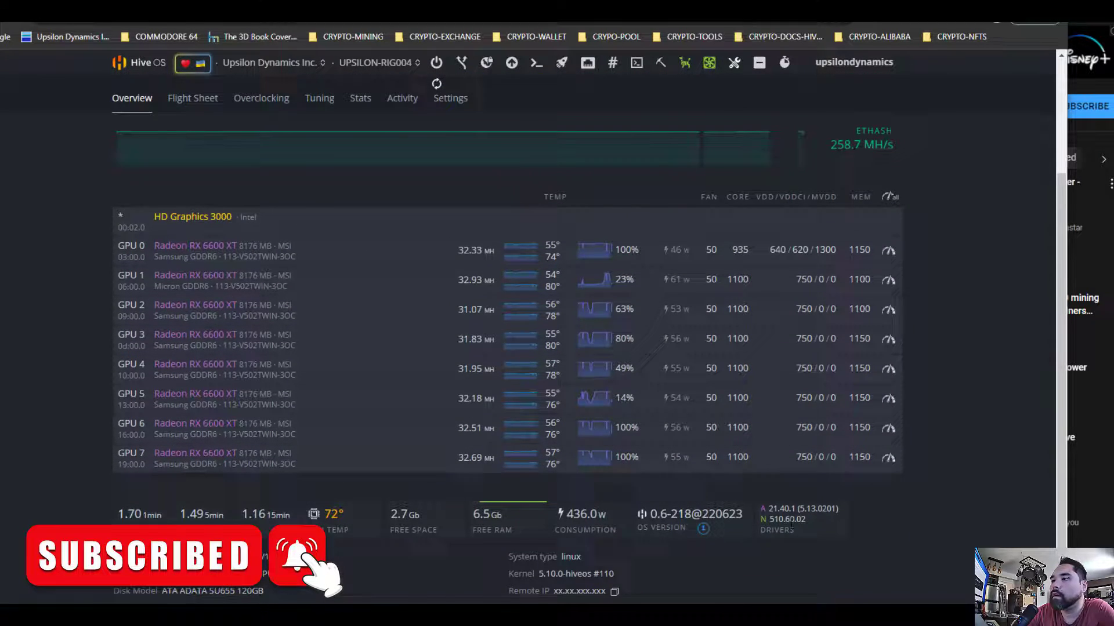
pyautogui.scroll(3, 792, 525)
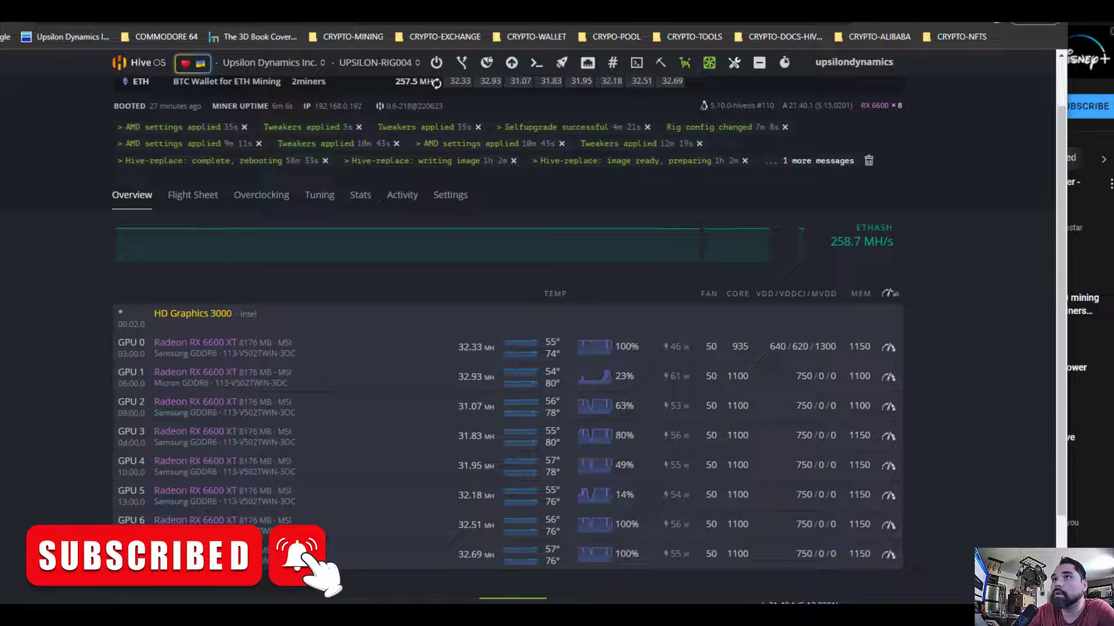
pyautogui.click(193, 195)
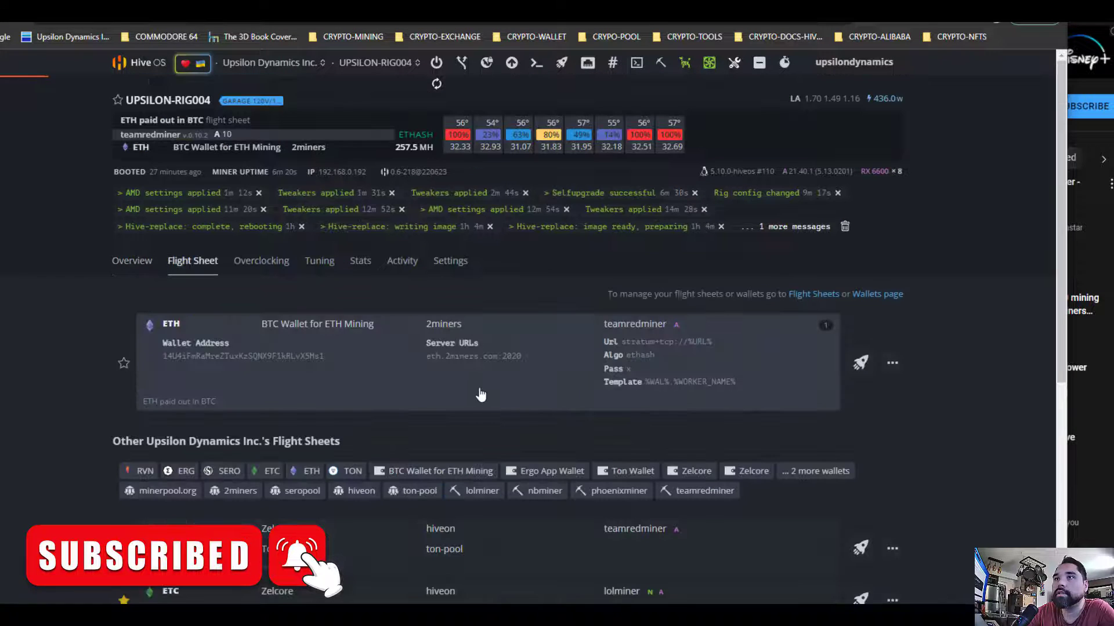
pyautogui.click(892, 363)
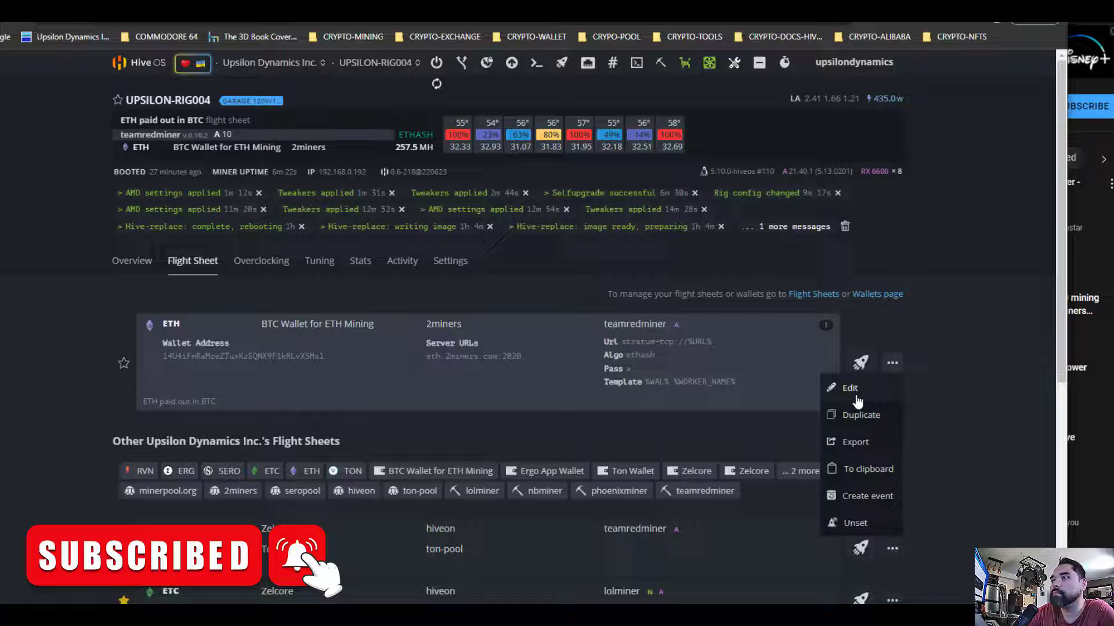
pyautogui.click(850, 387)
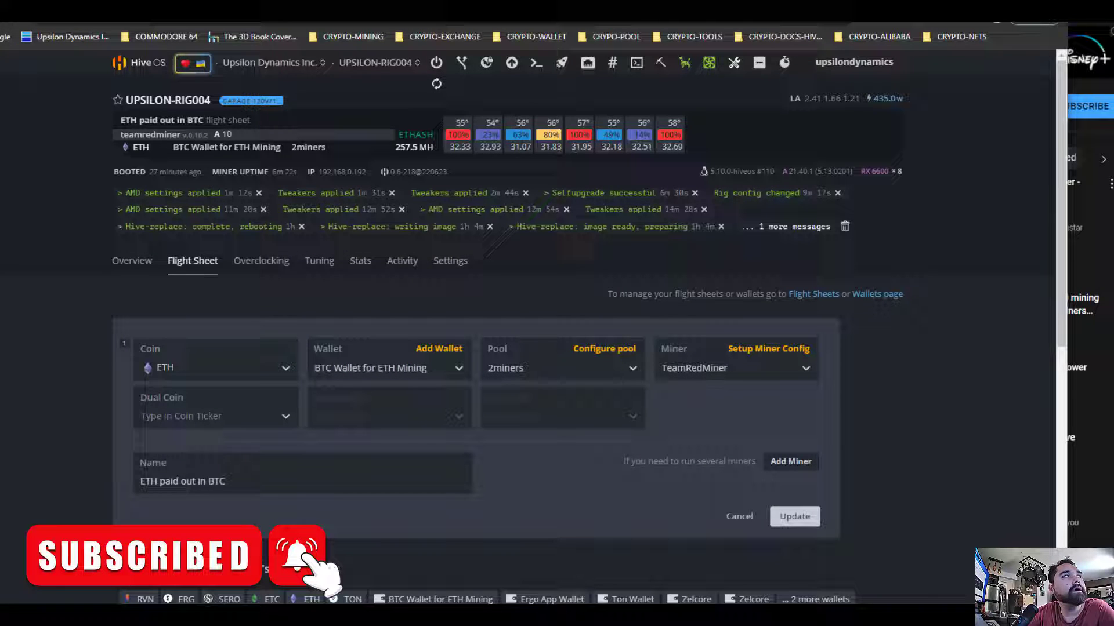
# Paste --kernel_vm_mode=RR into TeamRedMiner's Extra config arguments and open the teamredminer docs
pyautogui.click(771, 350)
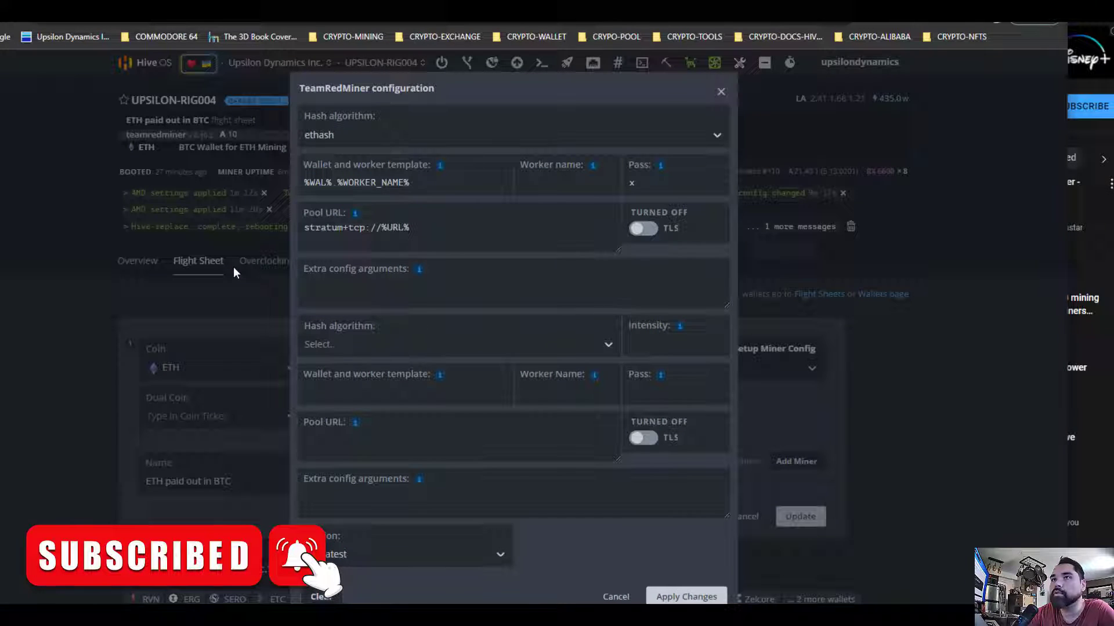
pyautogui.click(346, 307)
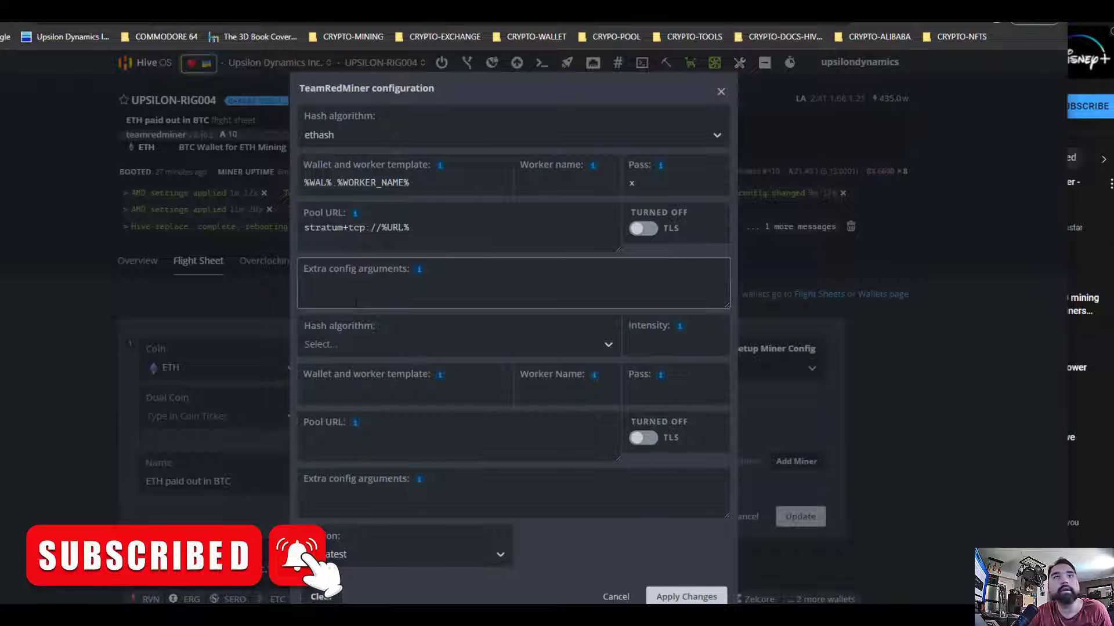
pyautogui.write('--kernel_vm_mode=RR')
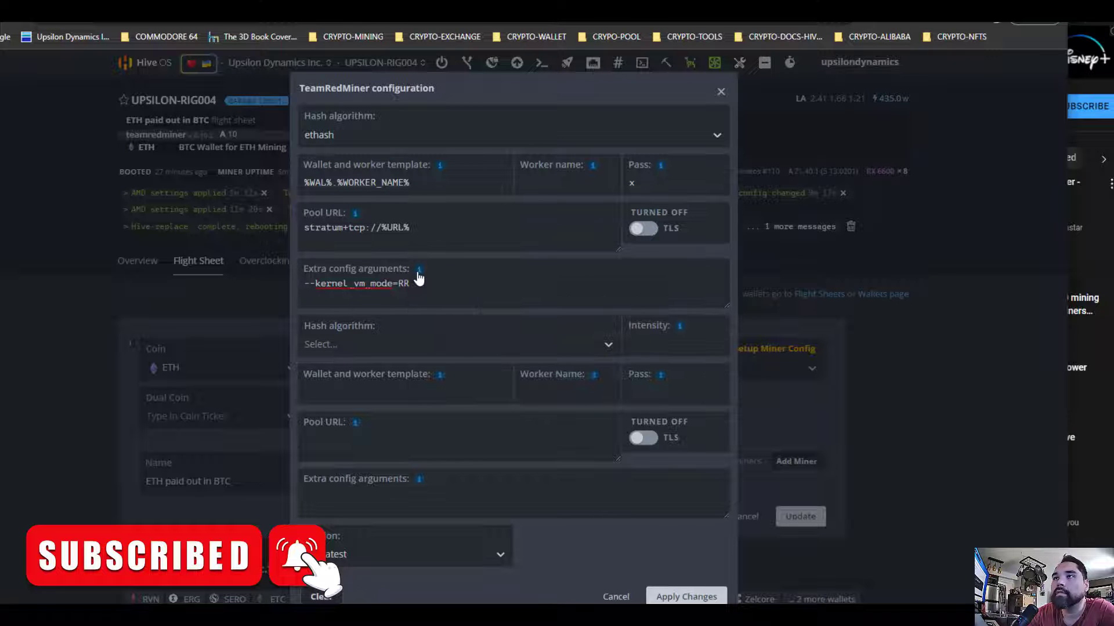
pyautogui.moveTo(419, 277)
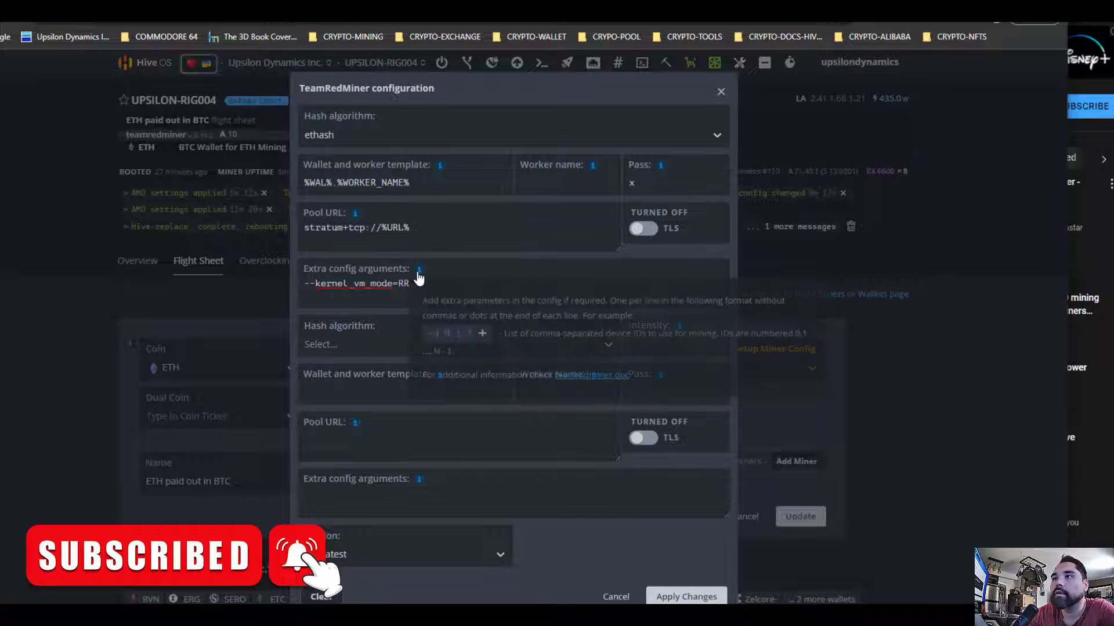
pyautogui.click(581, 376)
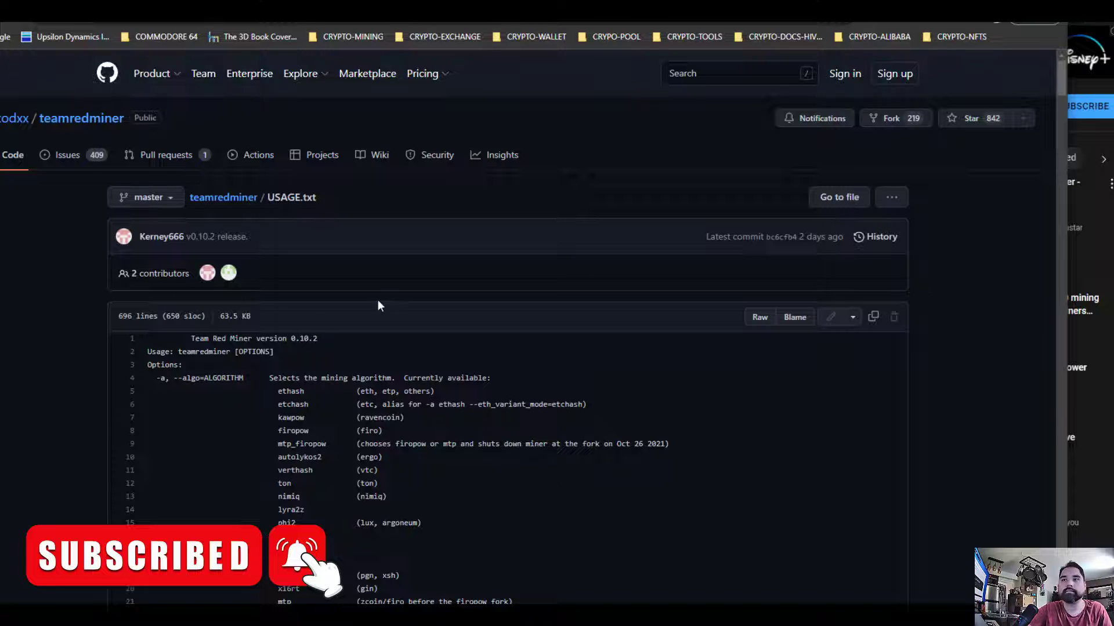
# Search USAGE.txt for 'kernel_' to read the --kernel_vm_mode RR entry, then close the tab
pyautogui.scroll(-7, 377, 302)
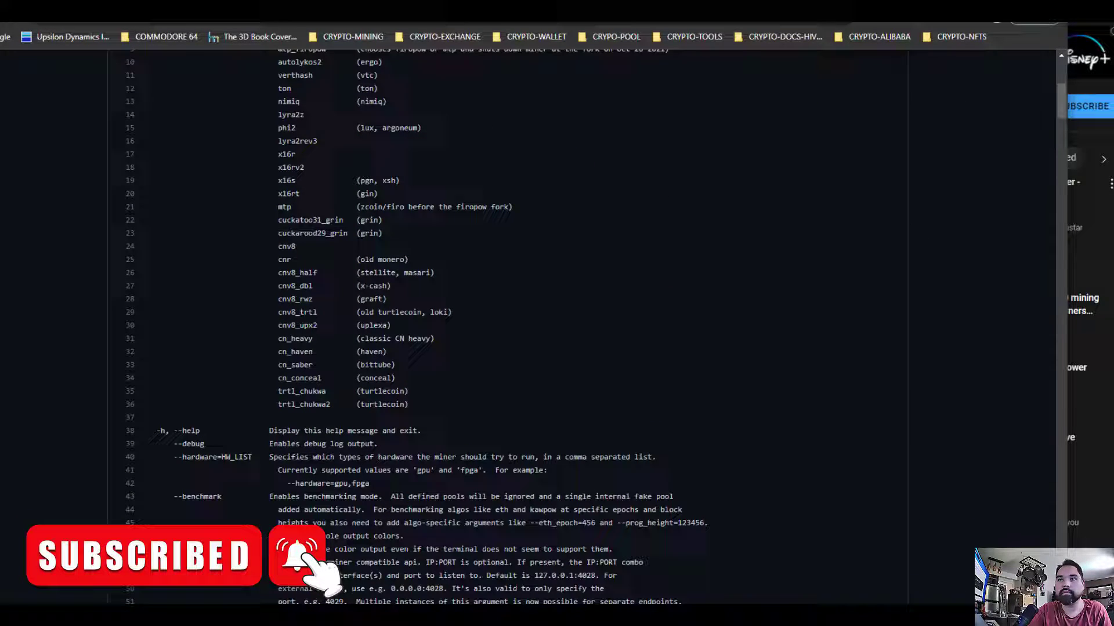
pyautogui.hotkey('ctrl', 'f')
pyautogui.write('rr')
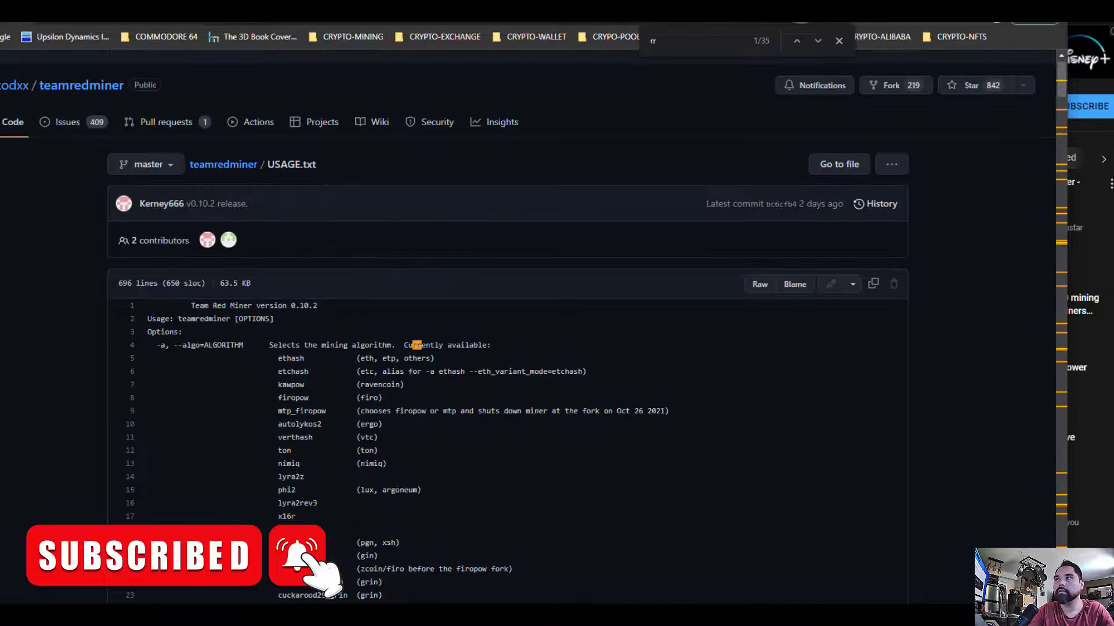
pyautogui.press('Return')
pyautogui.press('Return')
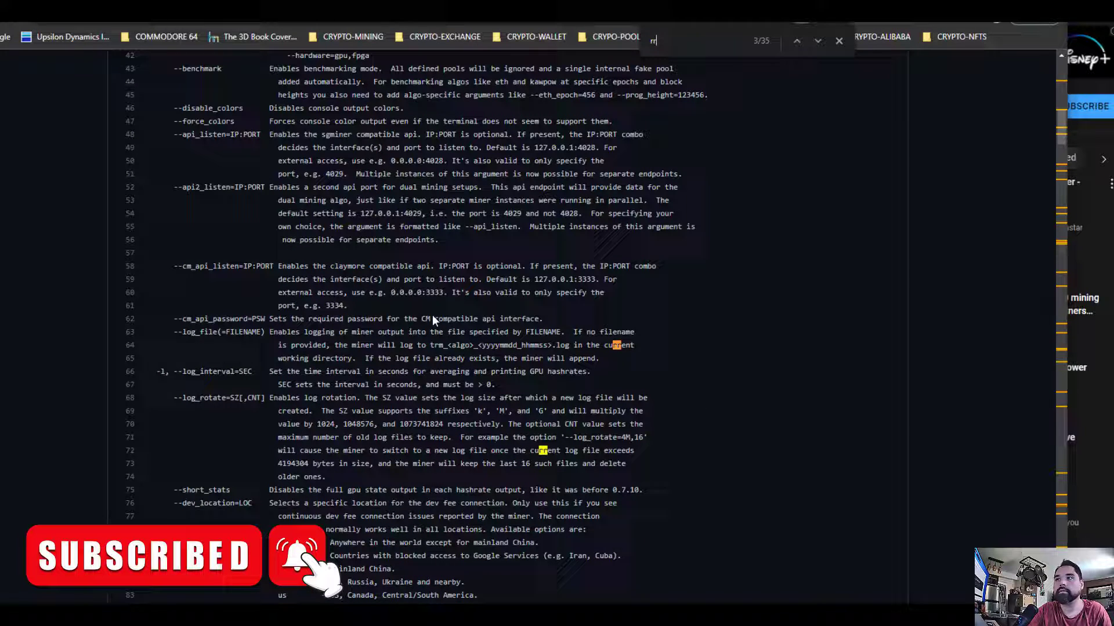
pyautogui.hotkey('ctrl', 'f')
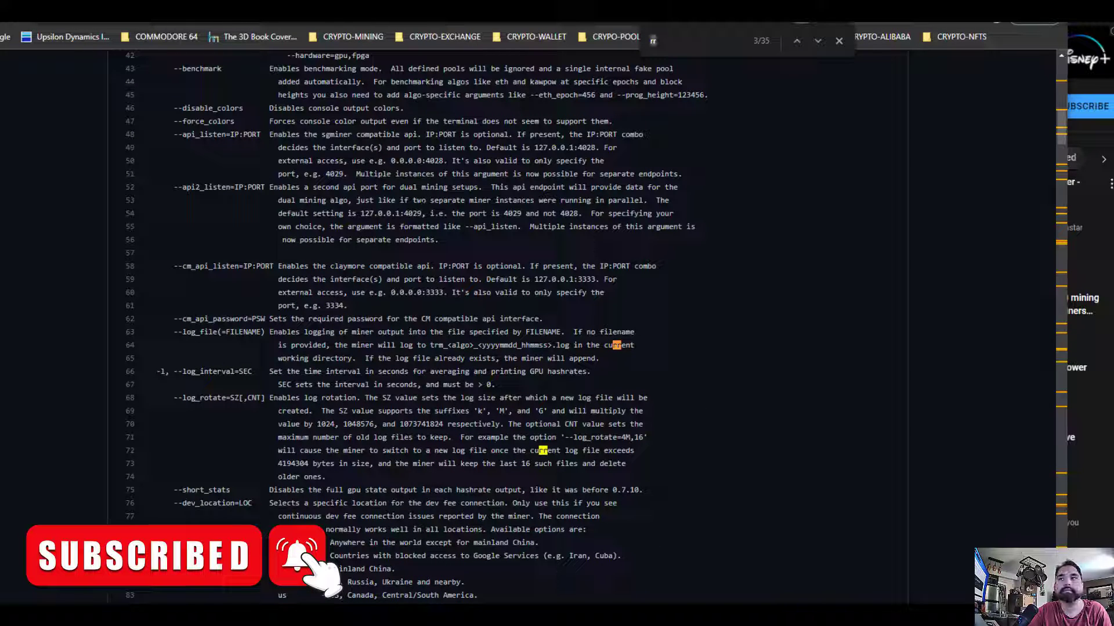
pyautogui.write('kernel_')
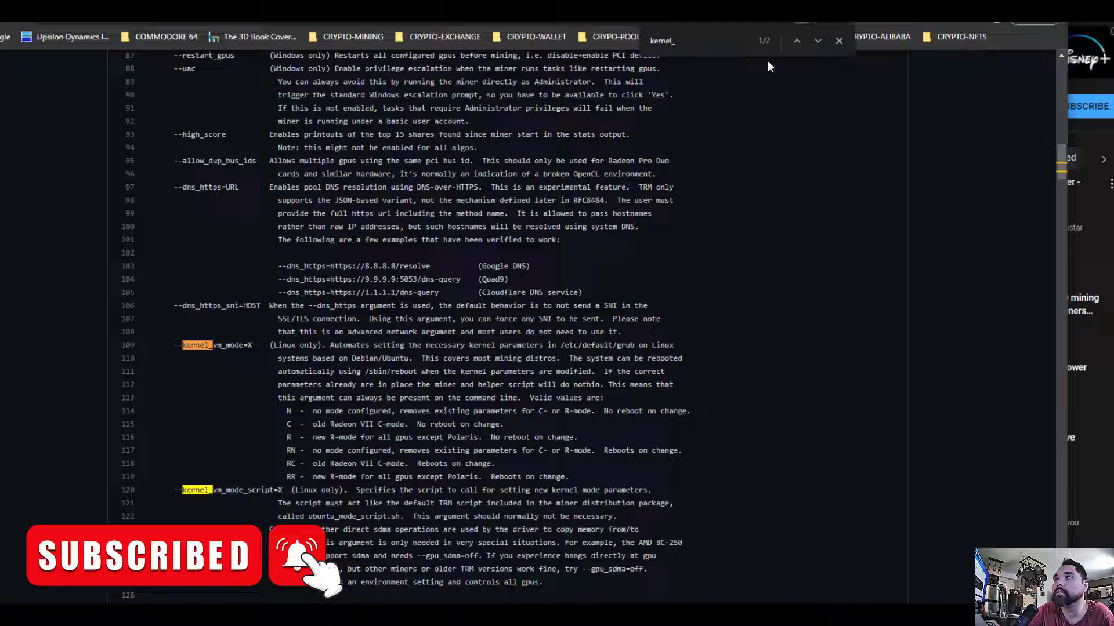
pyautogui.click(838, 41)
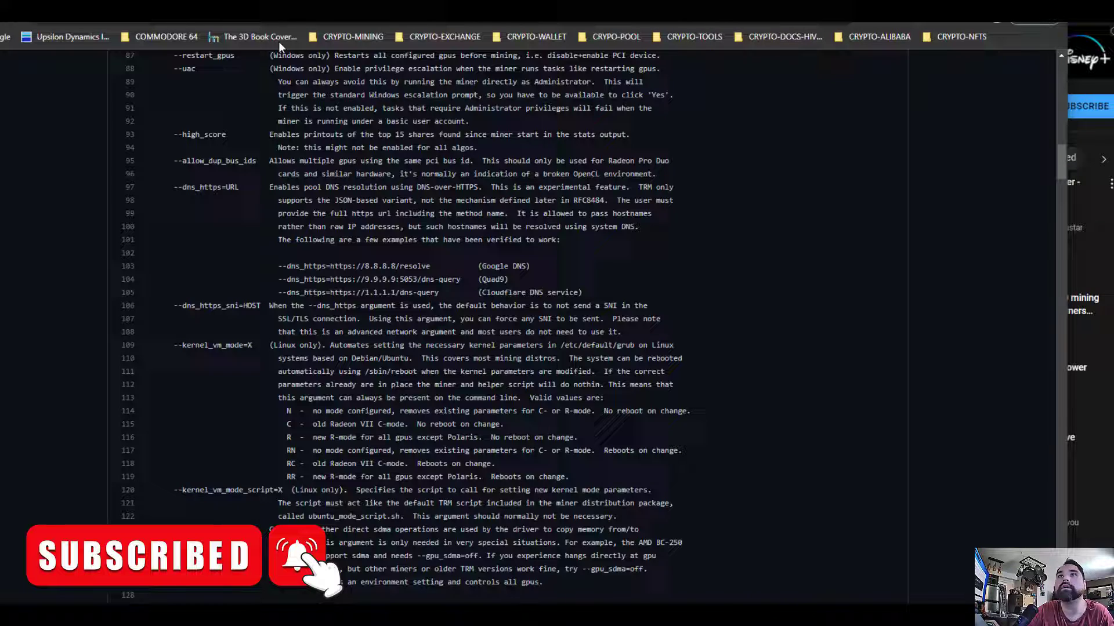
pyautogui.hotkey('ctrl', 'w')
# Apply the TeamRedMiner changes and update the ETH flight sheet for all workers
pyautogui.moveTo(420, 273)
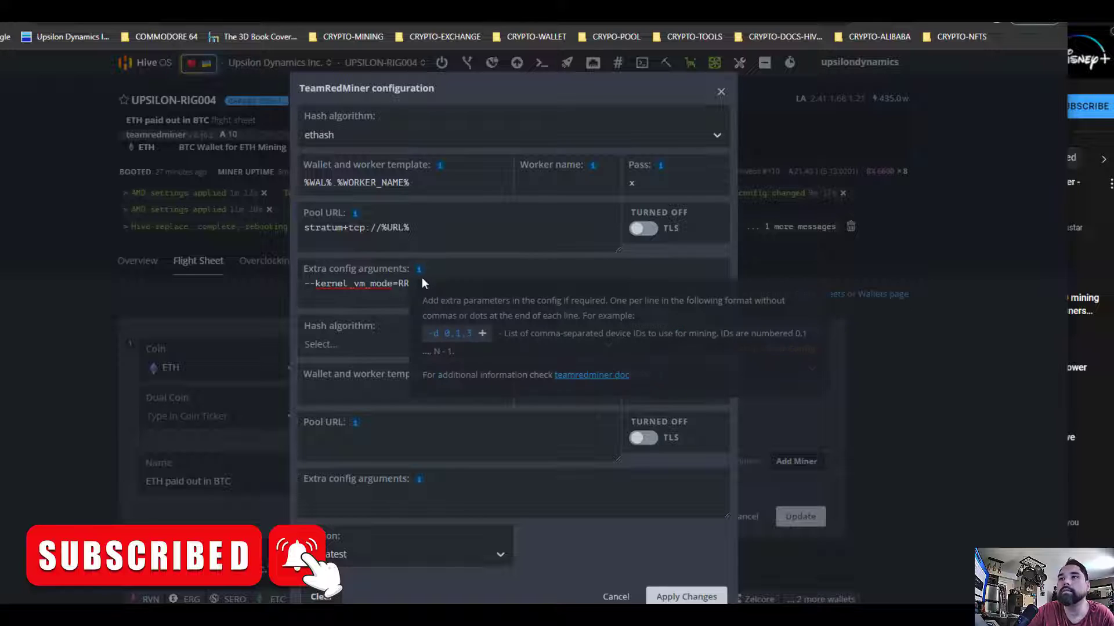
pyautogui.click(686, 597)
pyautogui.click(794, 516)
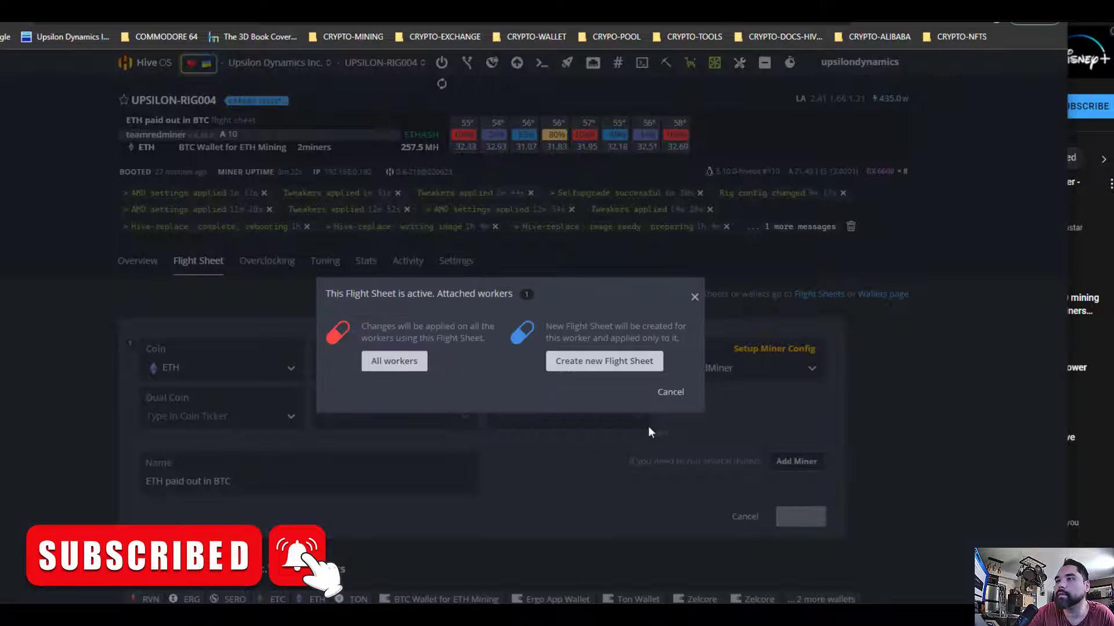
pyautogui.click(419, 366)
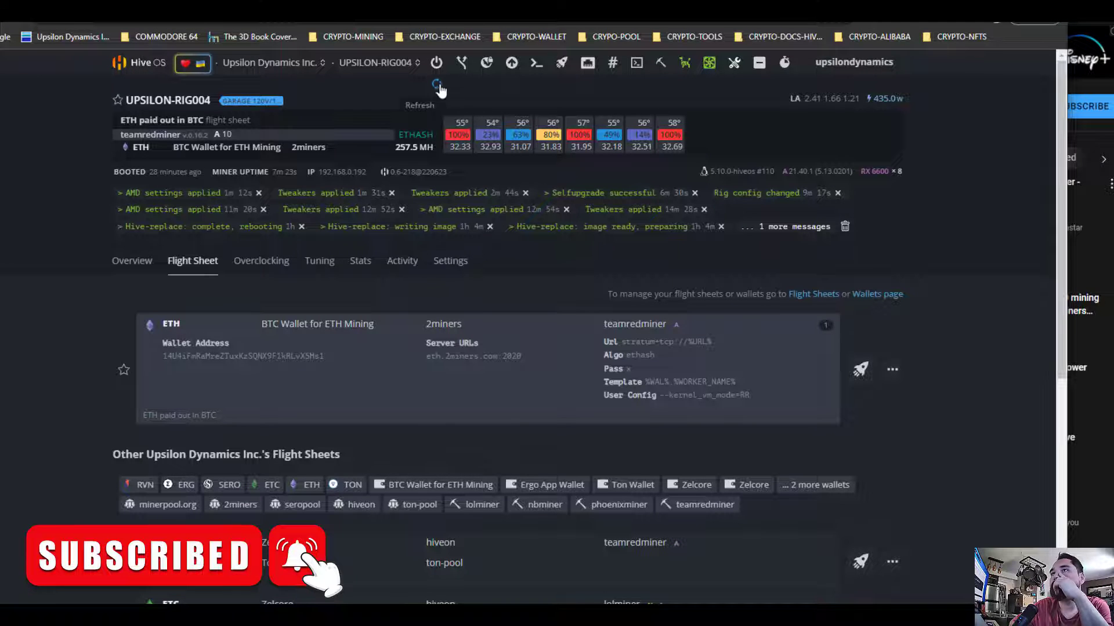
# Reload UPSILON-RIG004's overview stats showing eight RX 6600 XTs totalling 259.2 MH/s
pyautogui.click(149, 266)
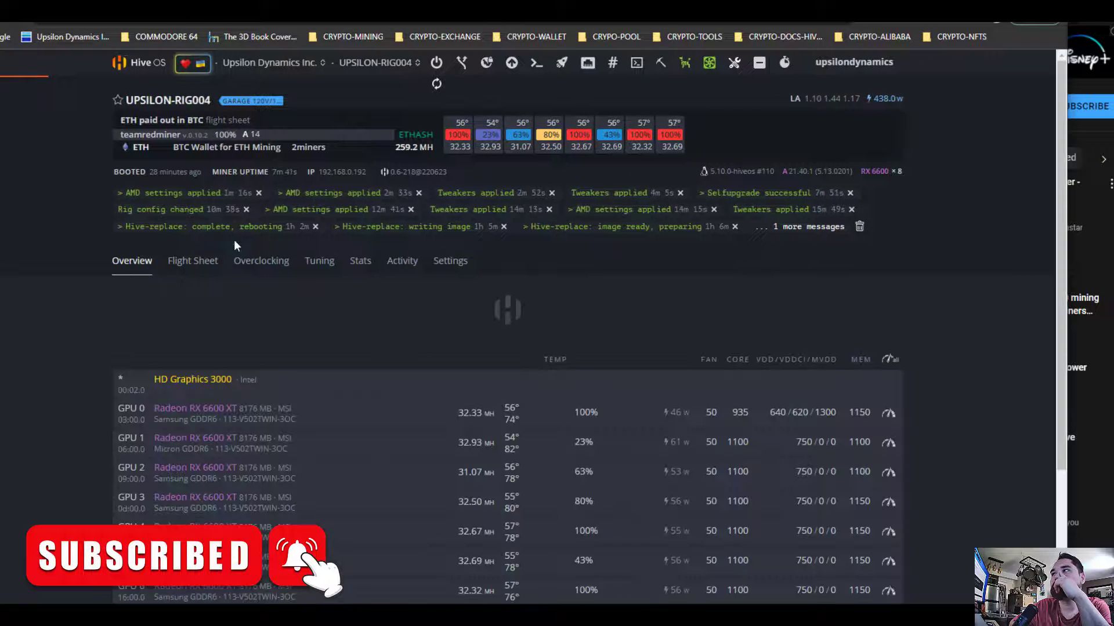
pyautogui.click(442, 88)
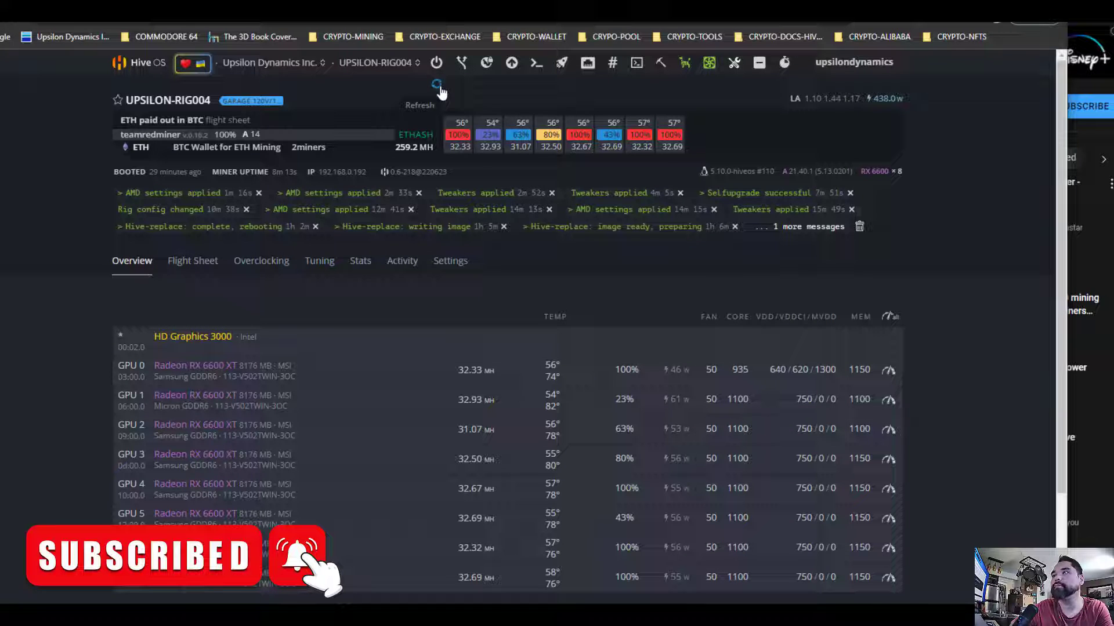
# Apply the ETH flight sheet's TeamRedMiner config with the --kernel_vm_mode=RR argument kept
pyautogui.click(197, 267)
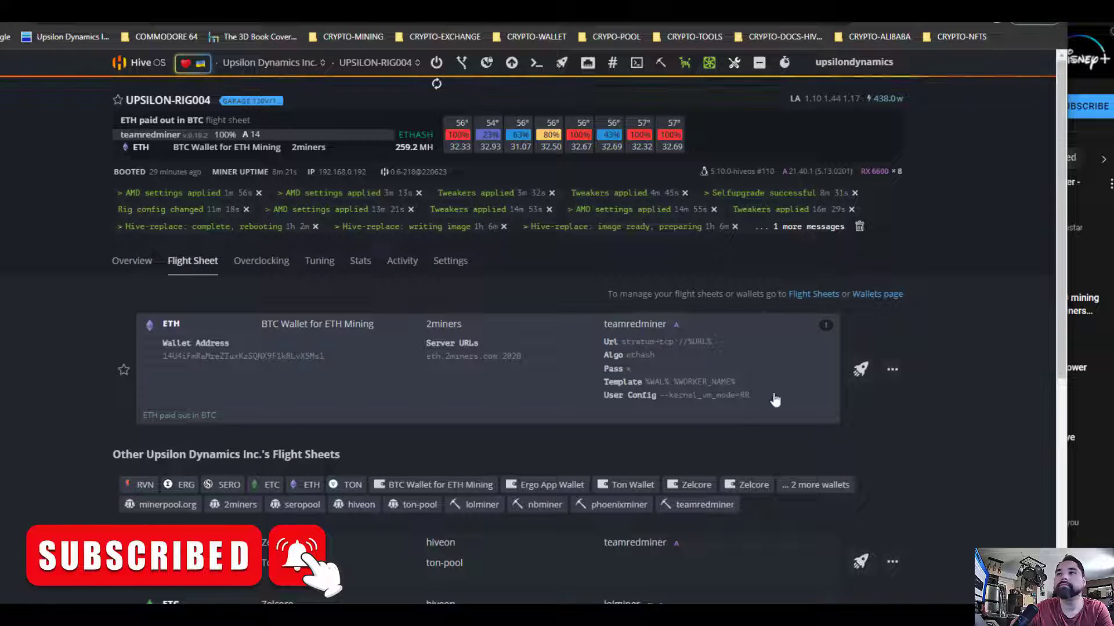
pyautogui.click(892, 372)
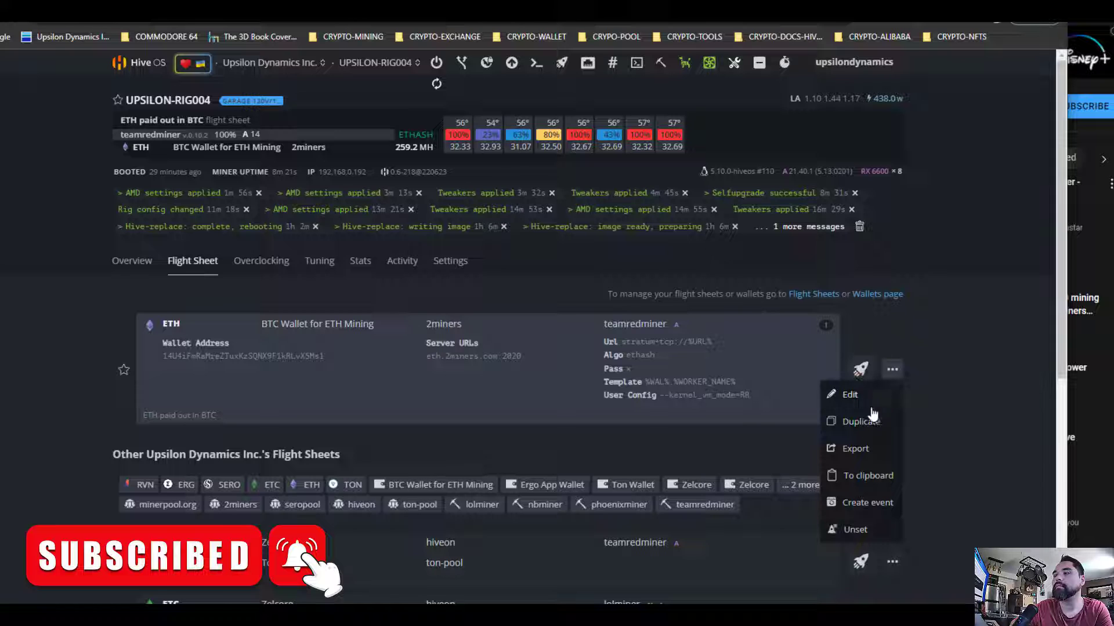
pyautogui.click(853, 395)
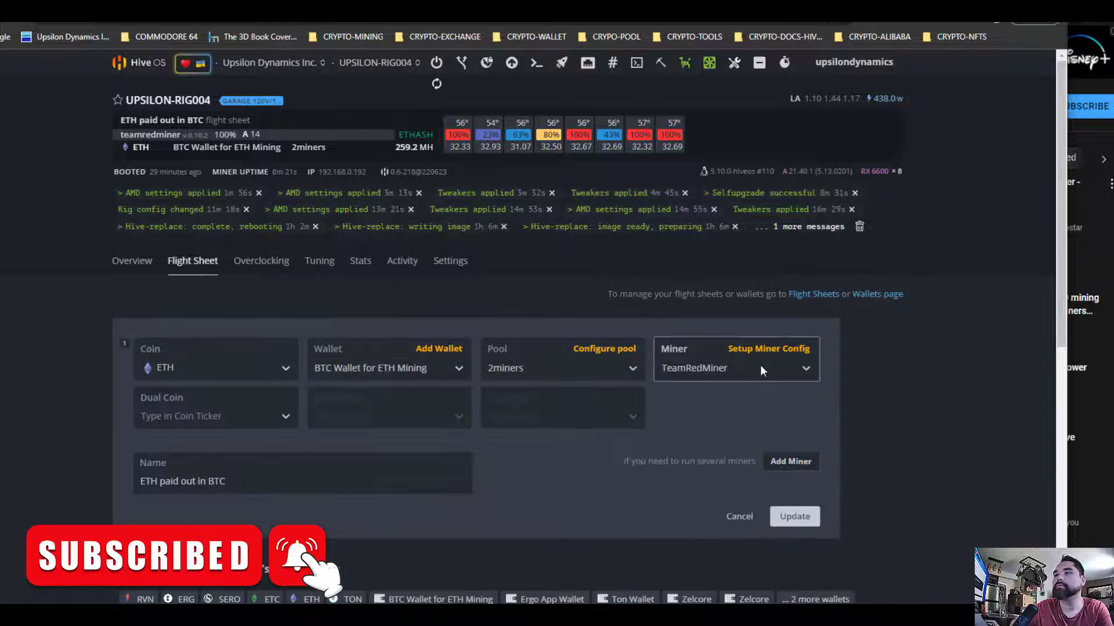
pyautogui.click(768, 349)
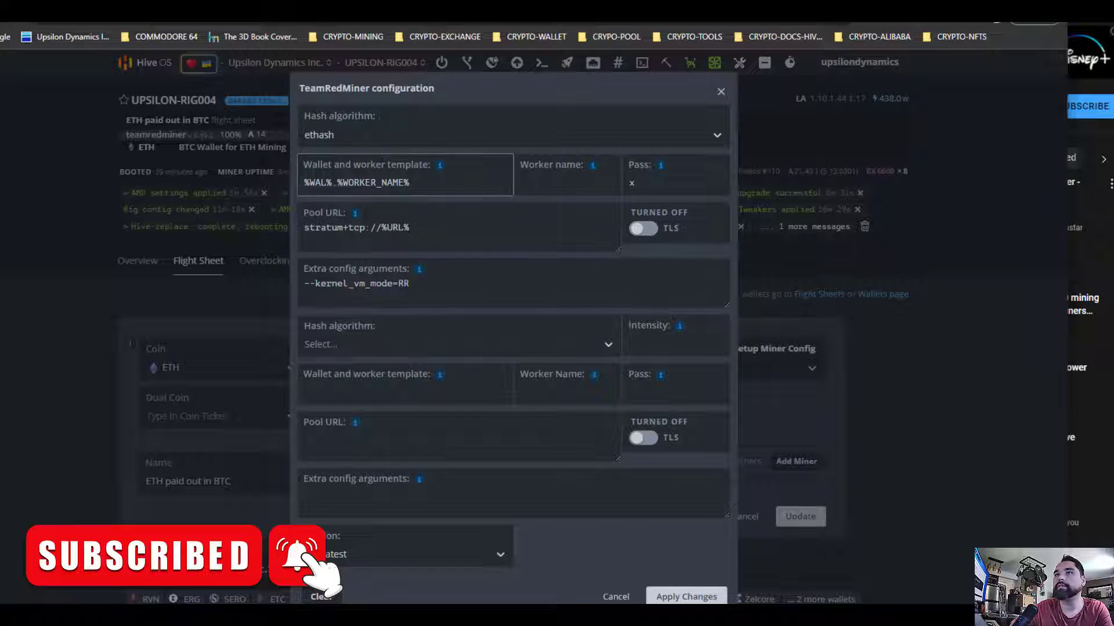
pyautogui.click(685, 596)
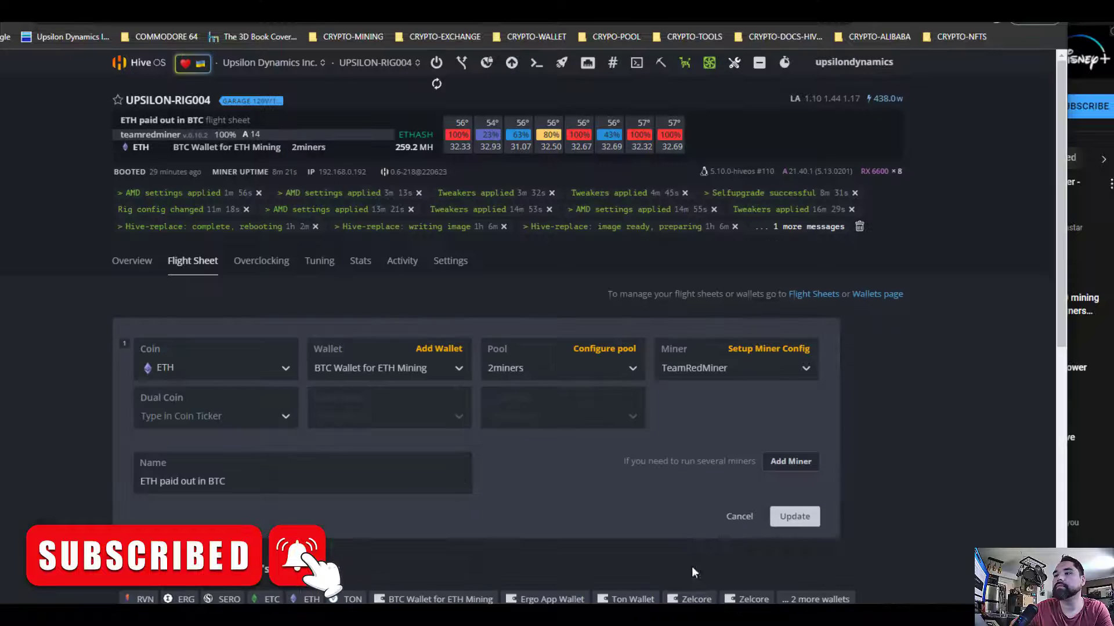
# Leave the flight sheet editor and restart UPSILON-RIG004's miner
pyautogui.click(738, 518)
pyautogui.click(660, 64)
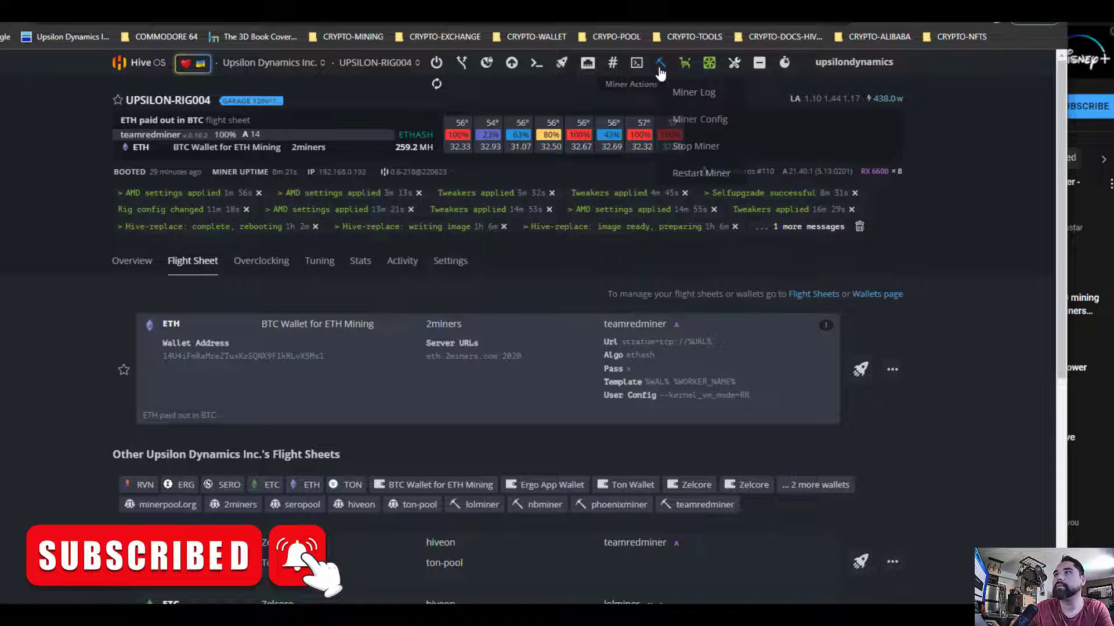
pyautogui.click(701, 173)
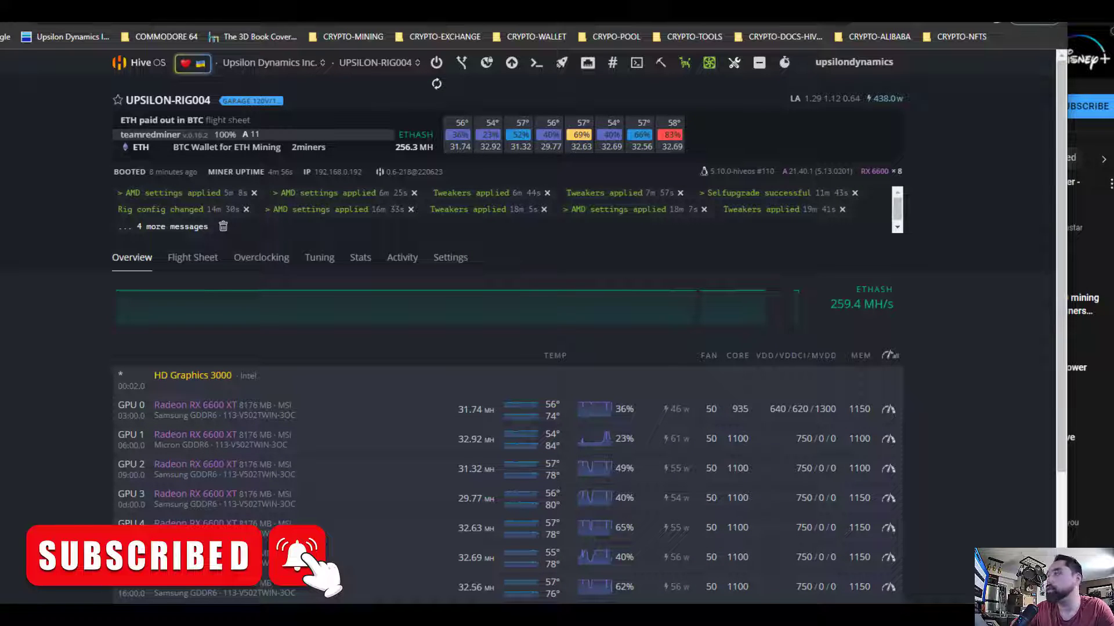
# Refresh the GPU table twice around closing Greenshot editors, now reading 256.7 MH/s
pyautogui.click(440, 89)
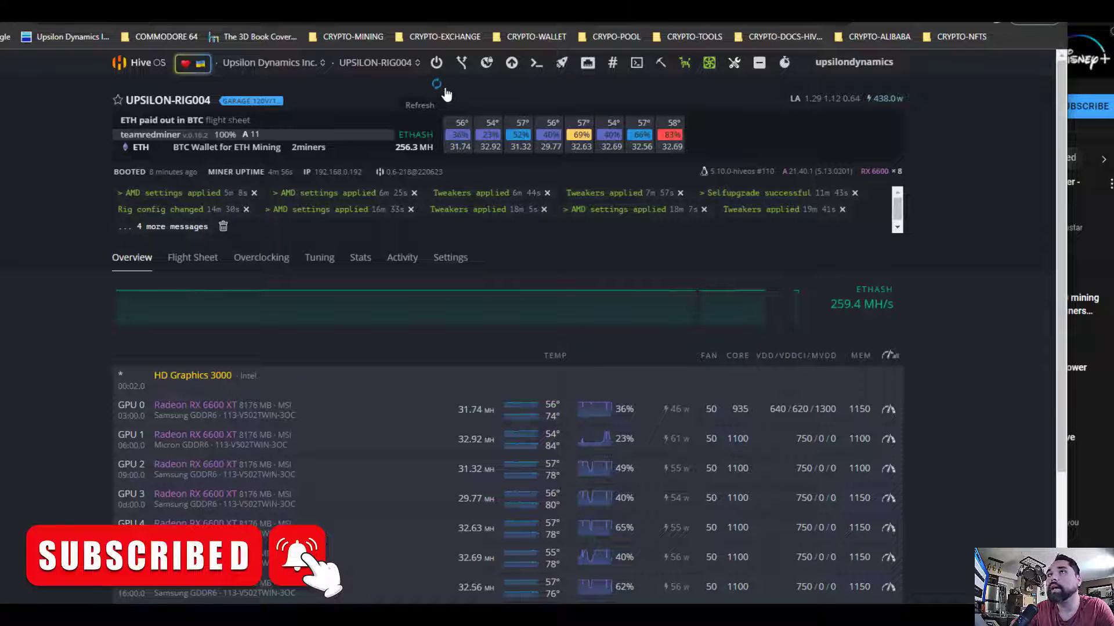
pyautogui.scroll(-2, 700, 406)
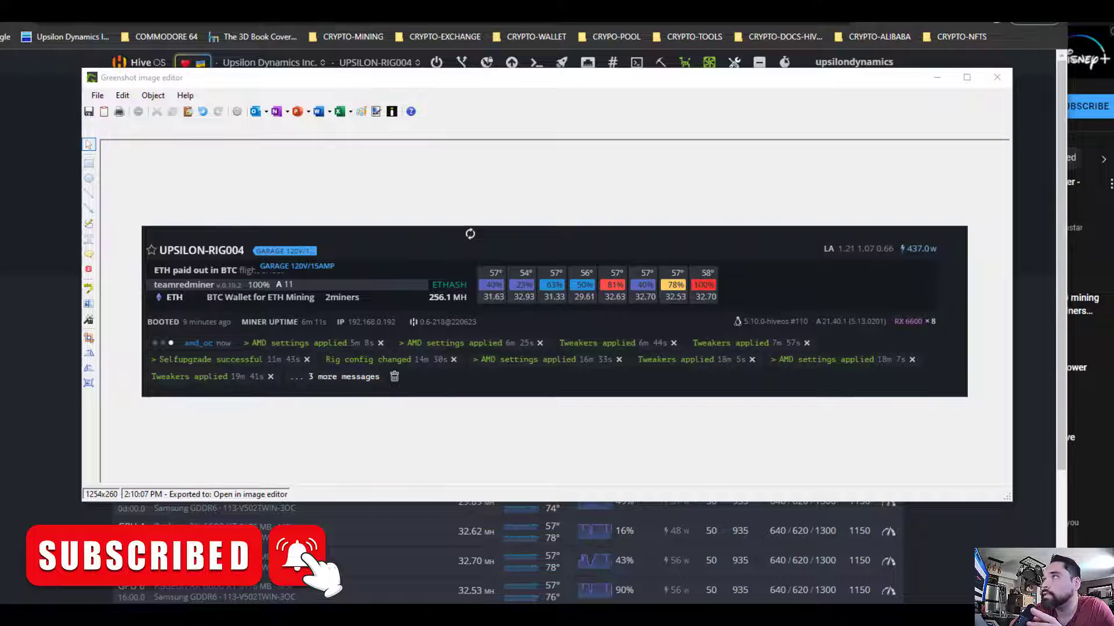
pyautogui.hotkey('alt', 'F4')
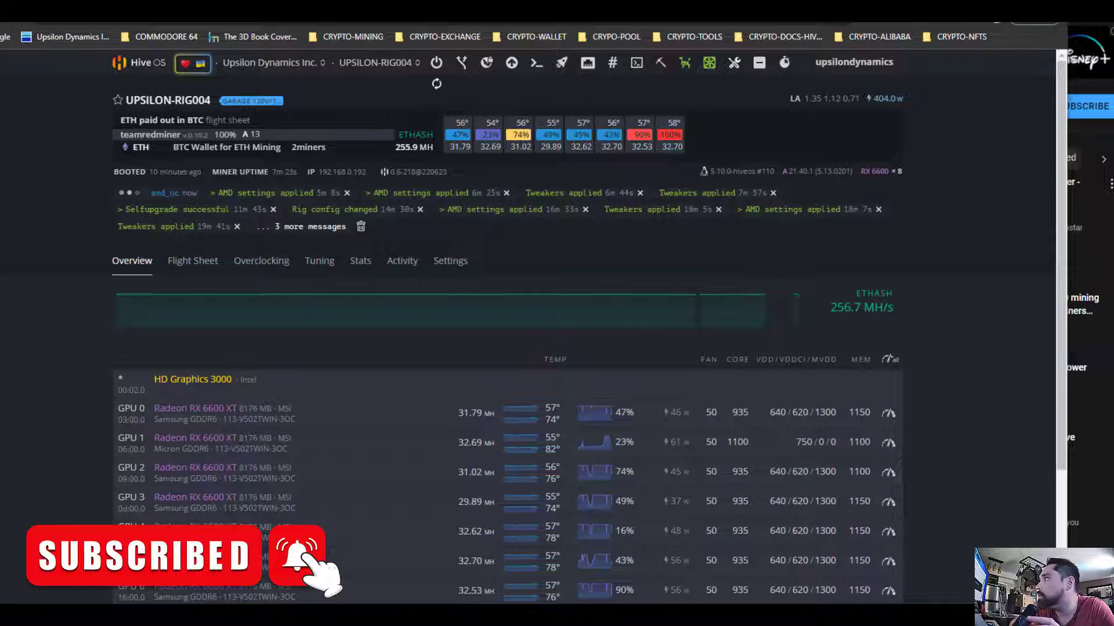
pyautogui.click(435, 86)
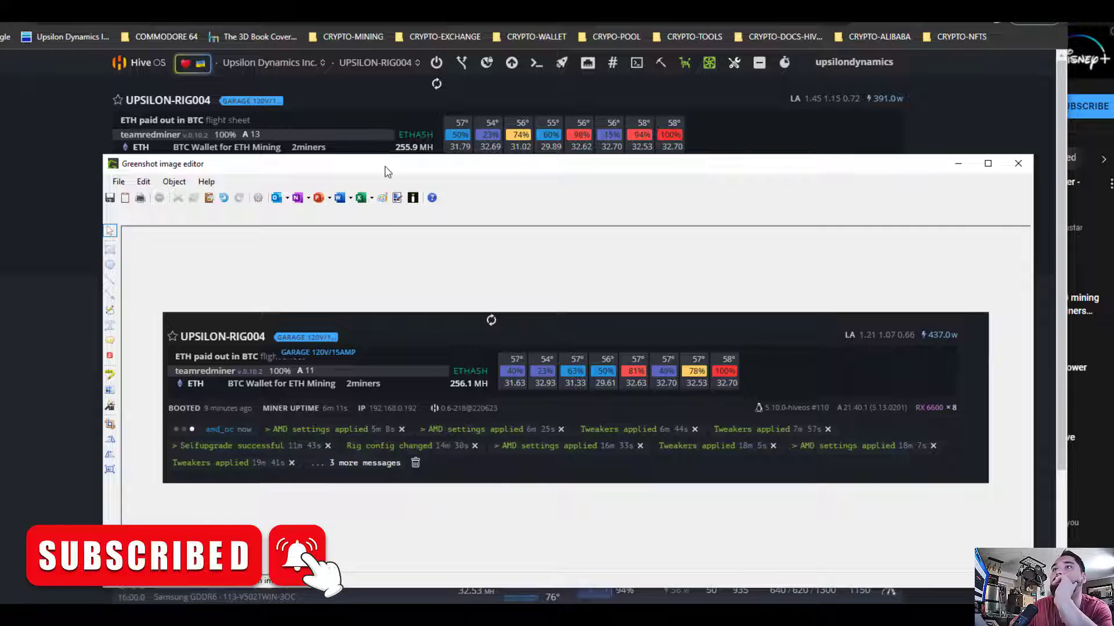
pyautogui.click(519, 109)
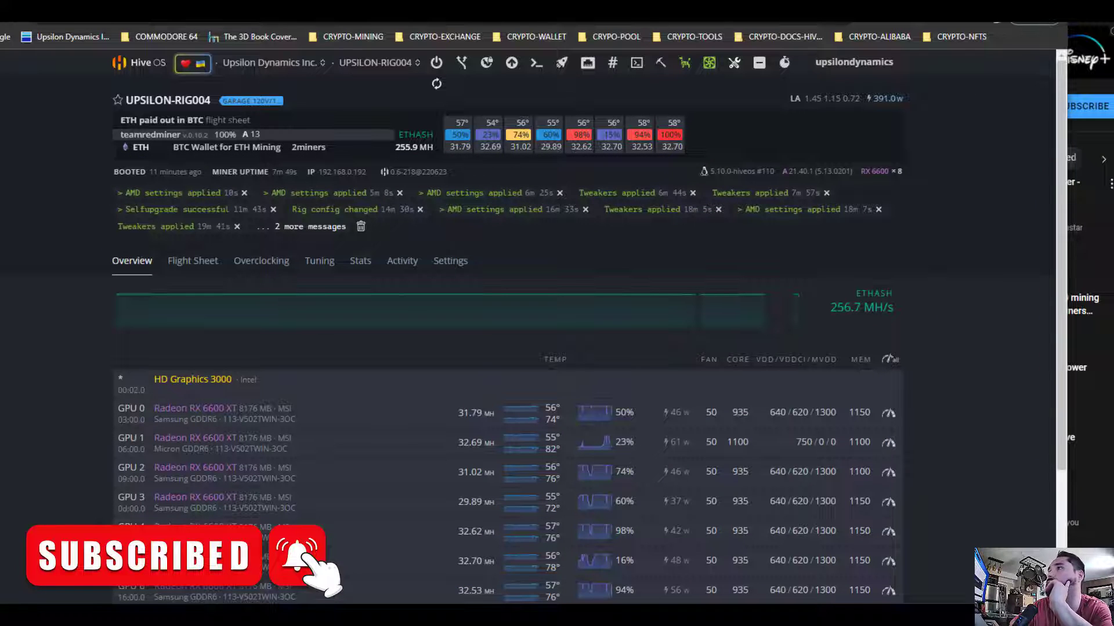
# Refresh the rig and read the teamredminer log behind 'GPU 5: detected DEAD'
pyautogui.click(437, 87)
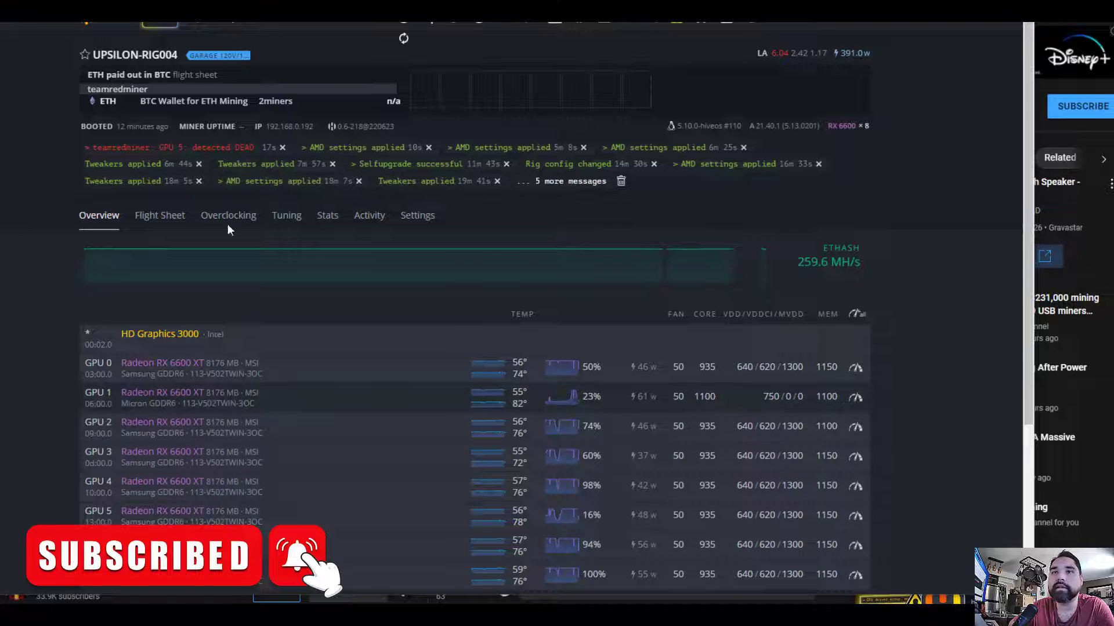
pyautogui.click(221, 151)
pyautogui.scroll(-15, 384, 308)
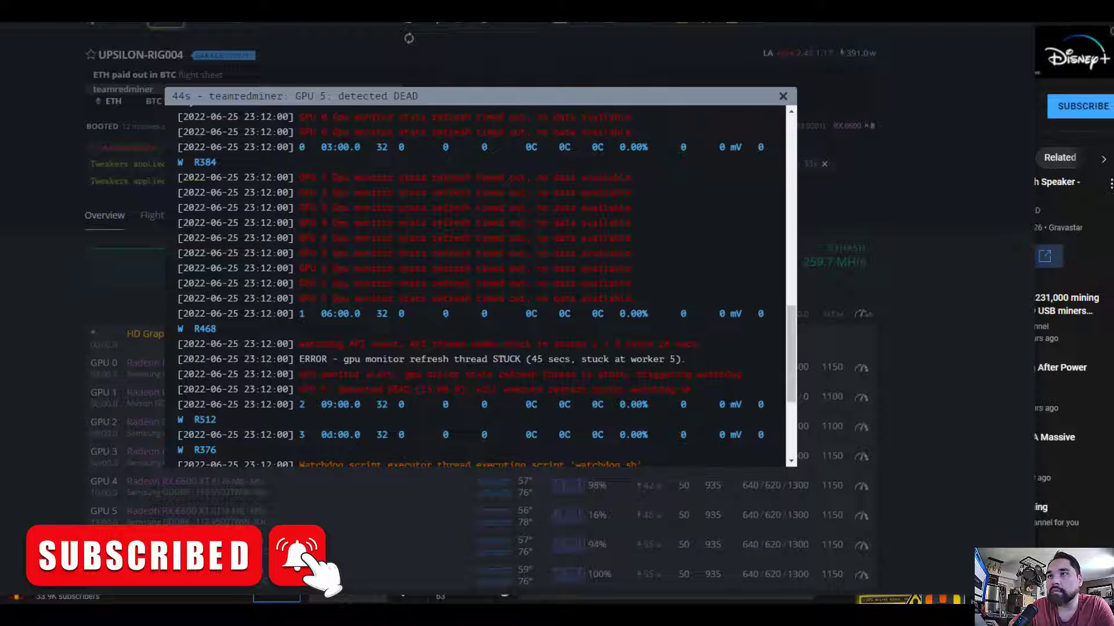
pyautogui.click(783, 96)
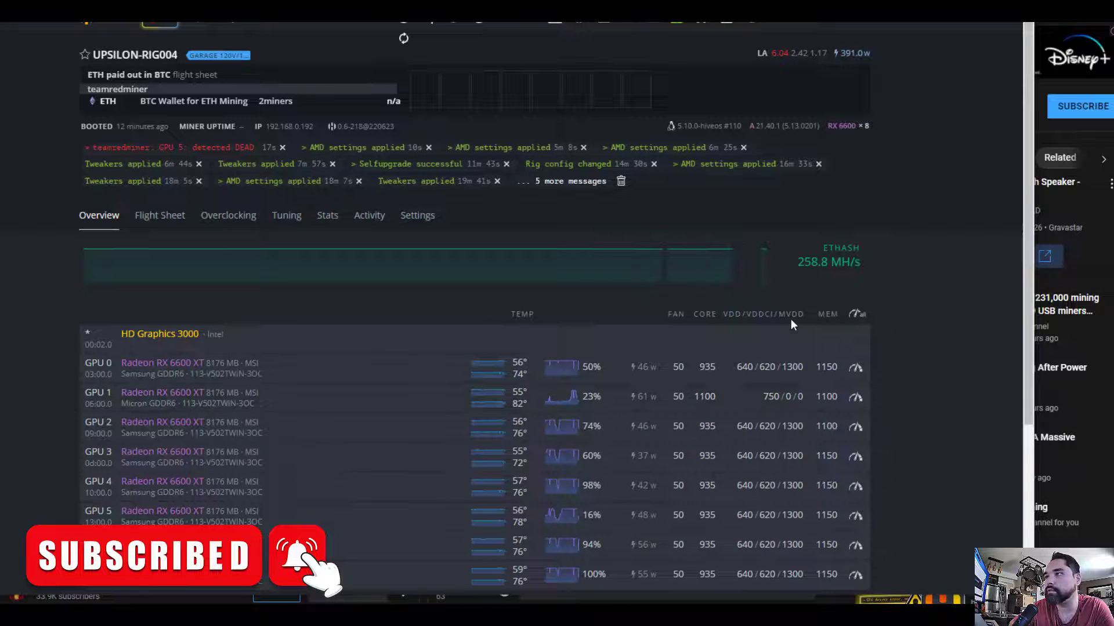
# Scroll through the GPU list showing 259.6 MH/s and blank power readings
pyautogui.scroll(-1, 768, 354)
pyautogui.scroll(-3, 767, 372)
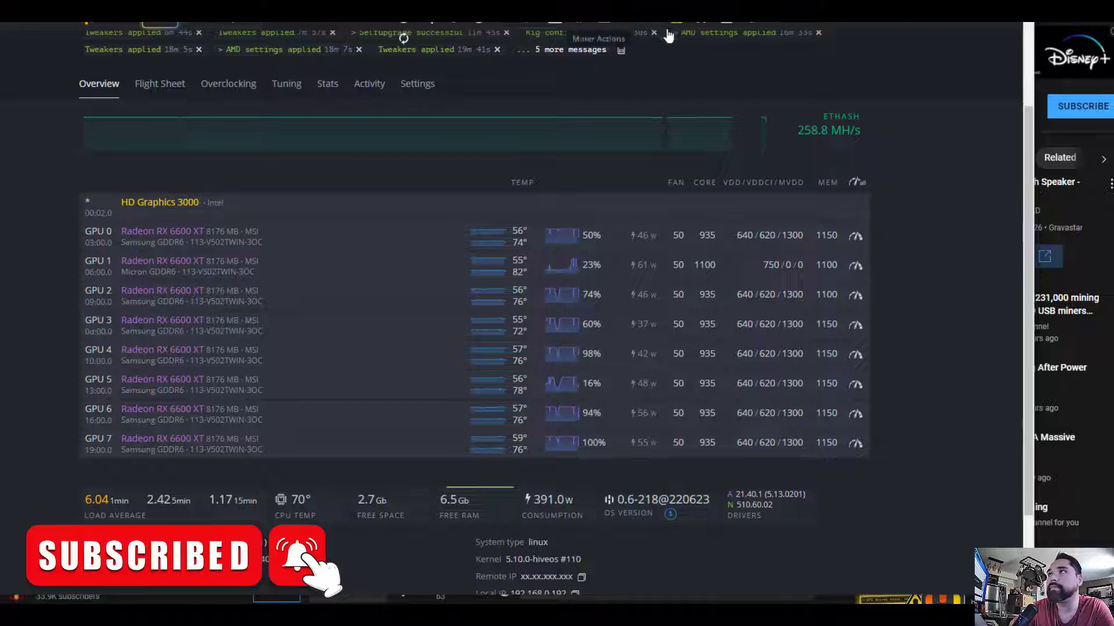
pyautogui.scroll(1, 372, 225)
pyautogui.scroll(2, 372, 225)
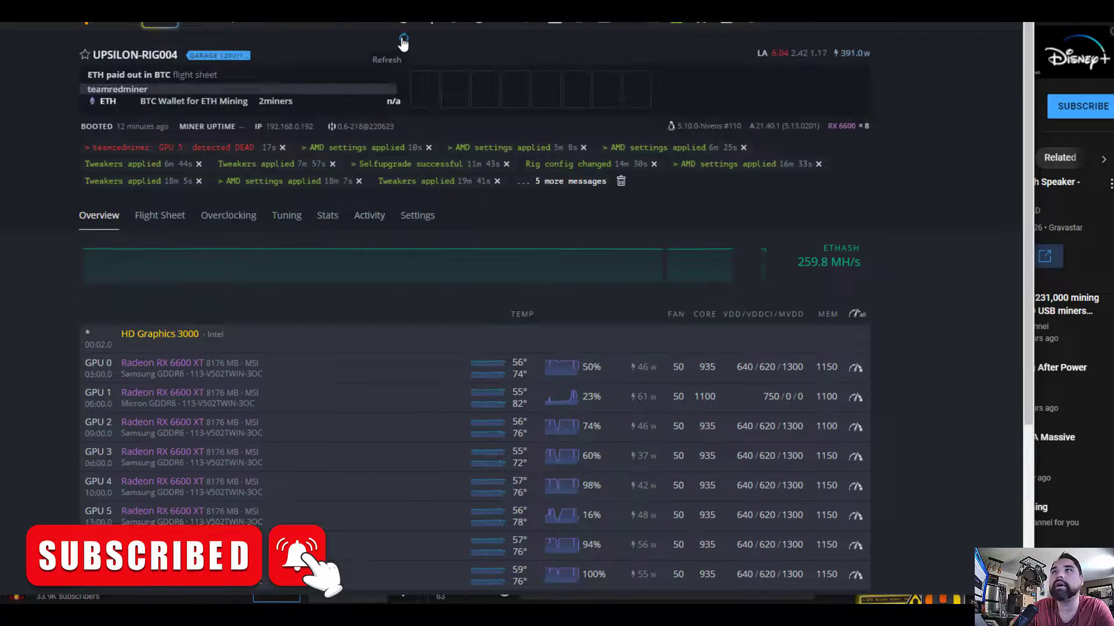
pyautogui.scroll(-5, 375, 280)
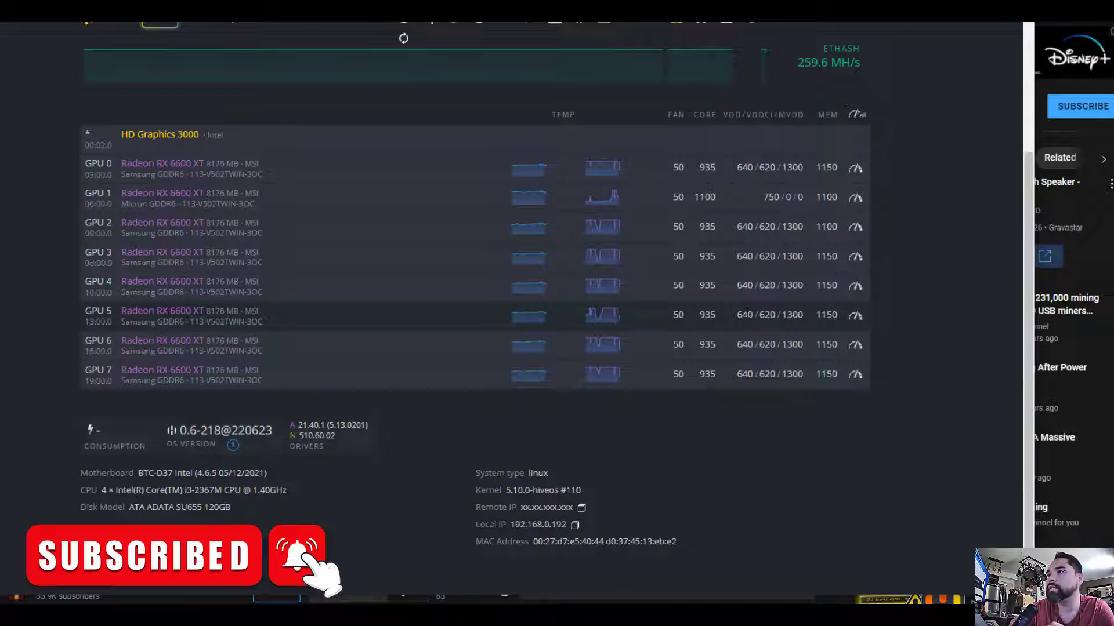
# Compare GPU 5's overclock Config against GPU 1's overclock Config
pyautogui.click(855, 317)
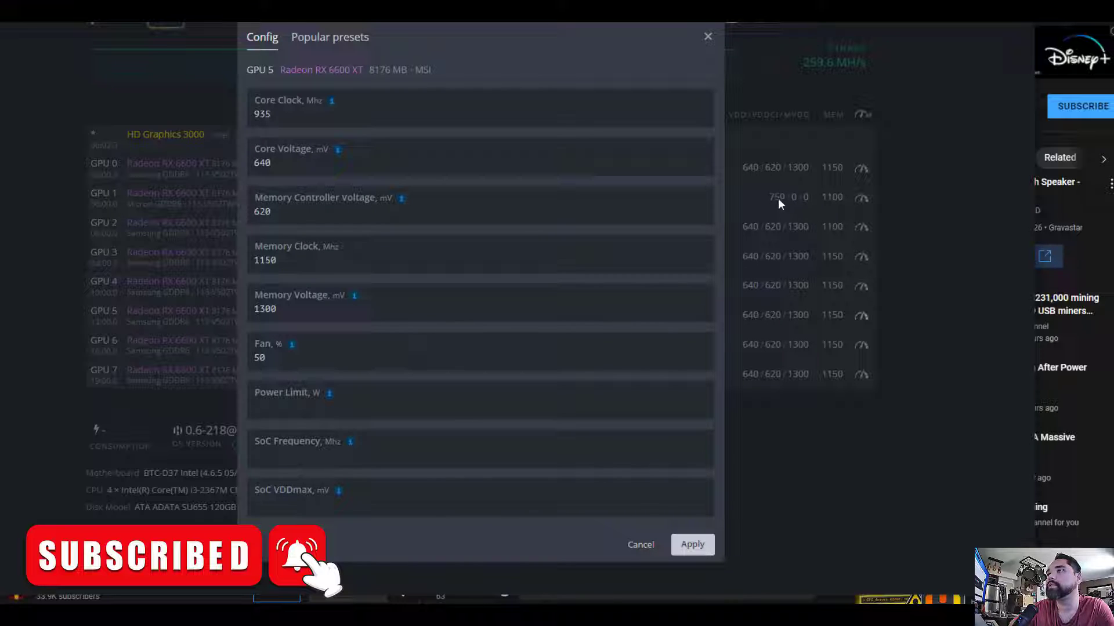
pyautogui.click(707, 37)
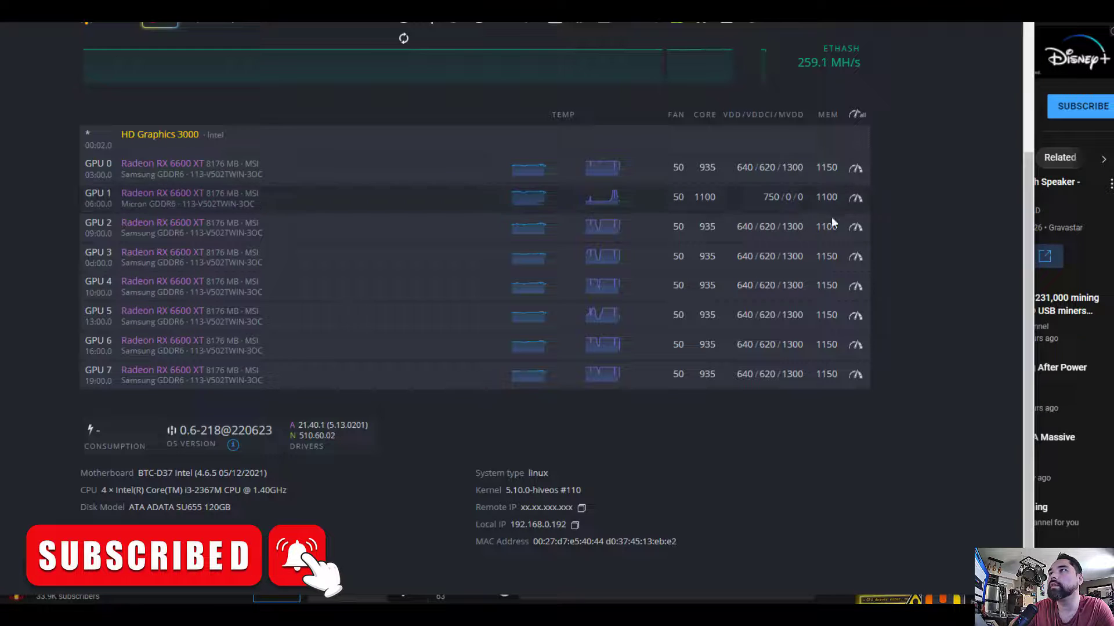
pyautogui.click(854, 201)
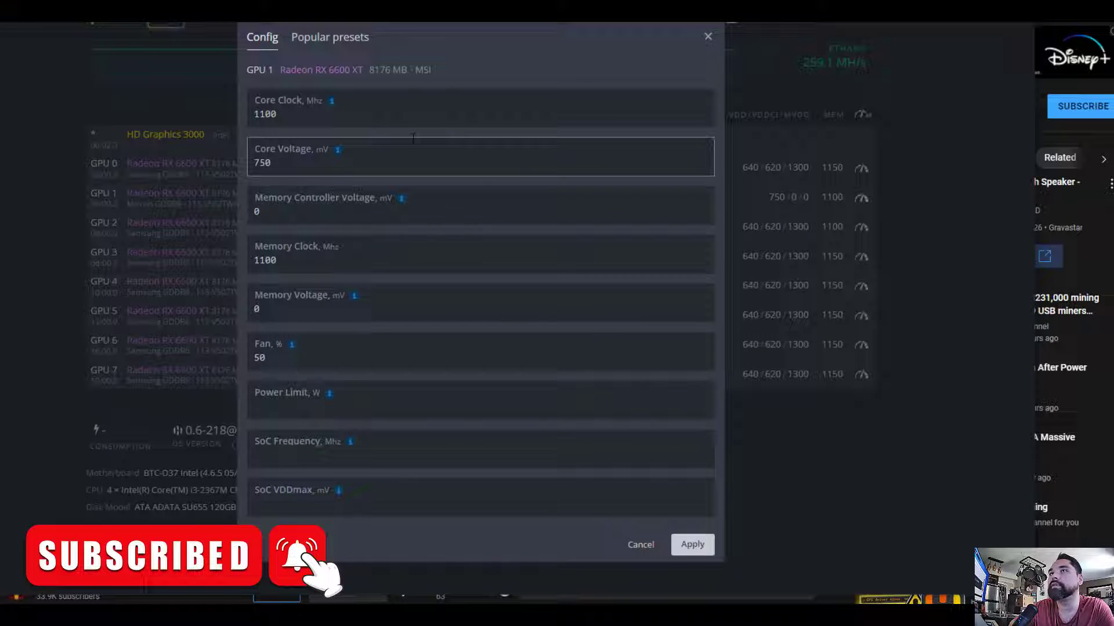
pyautogui.click(708, 37)
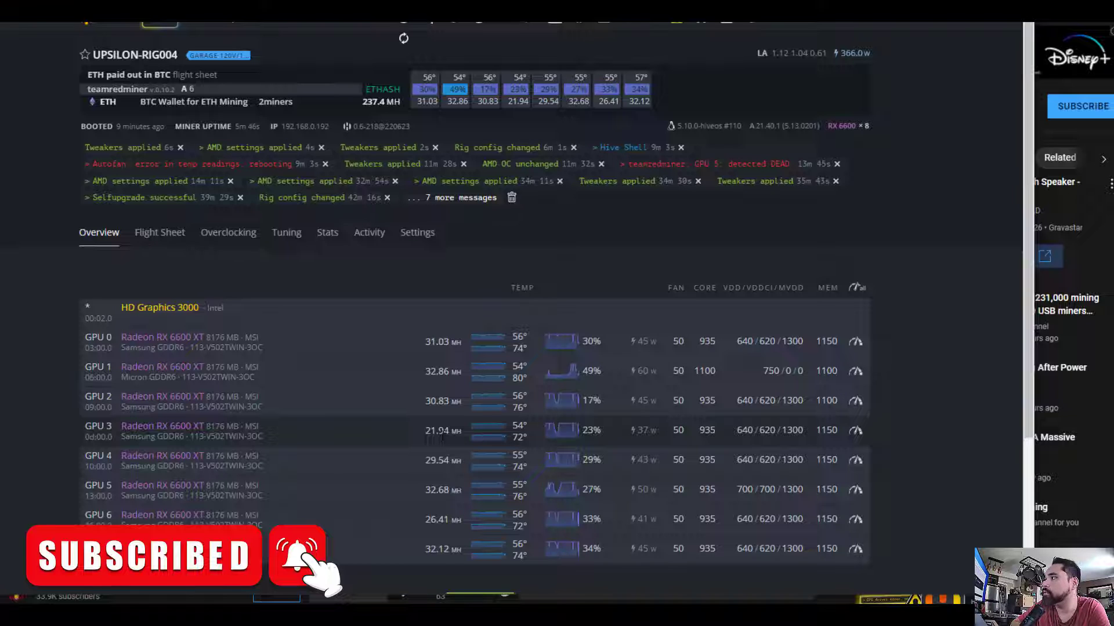
# Refresh the rebooted UPSILON-RIG004's stats twice
pyautogui.click(403, 41)
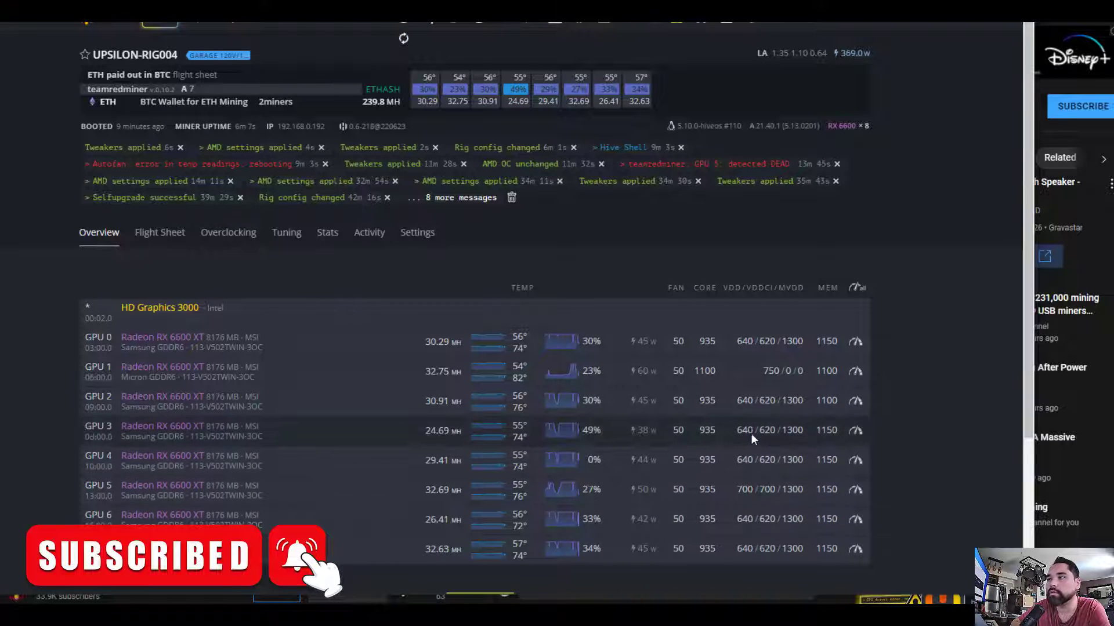
pyautogui.click(403, 38)
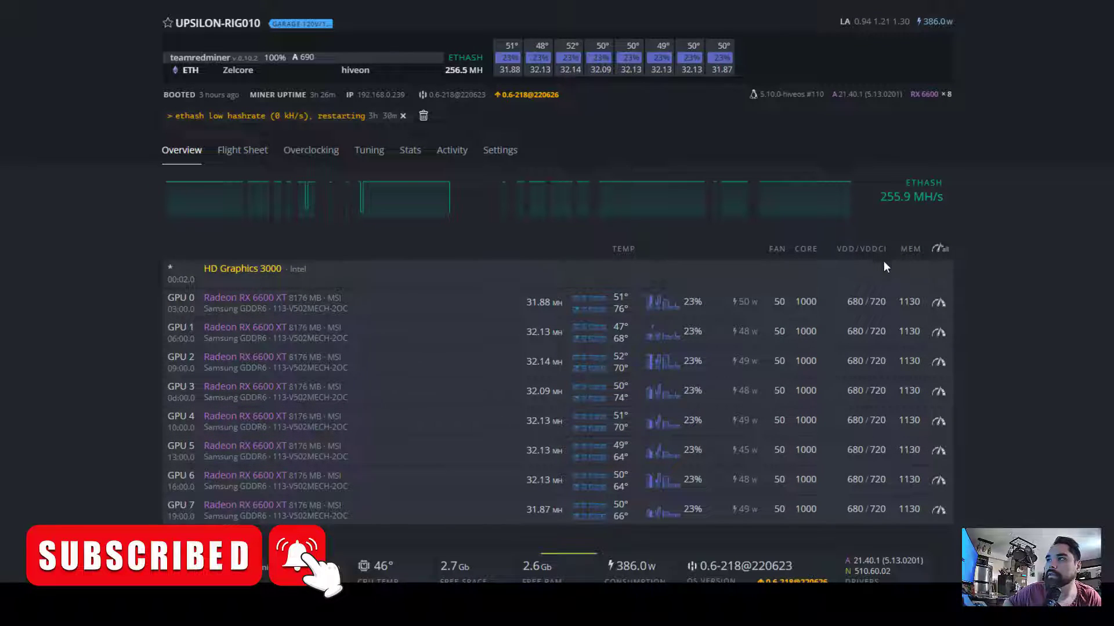
pyautogui.click(940, 248)
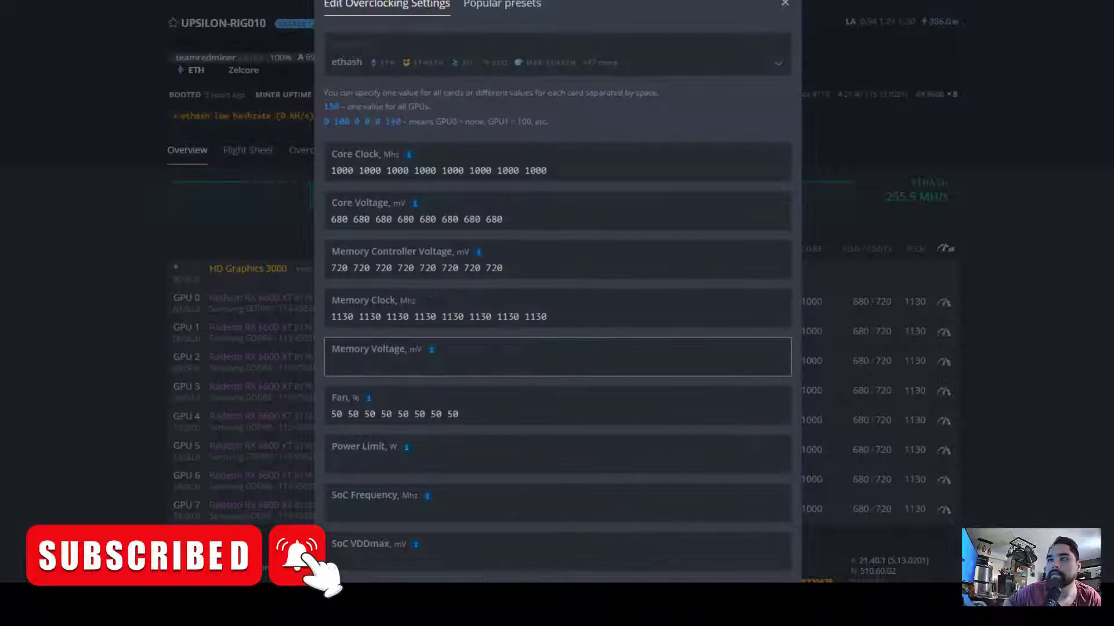
pyautogui.click(784, 5)
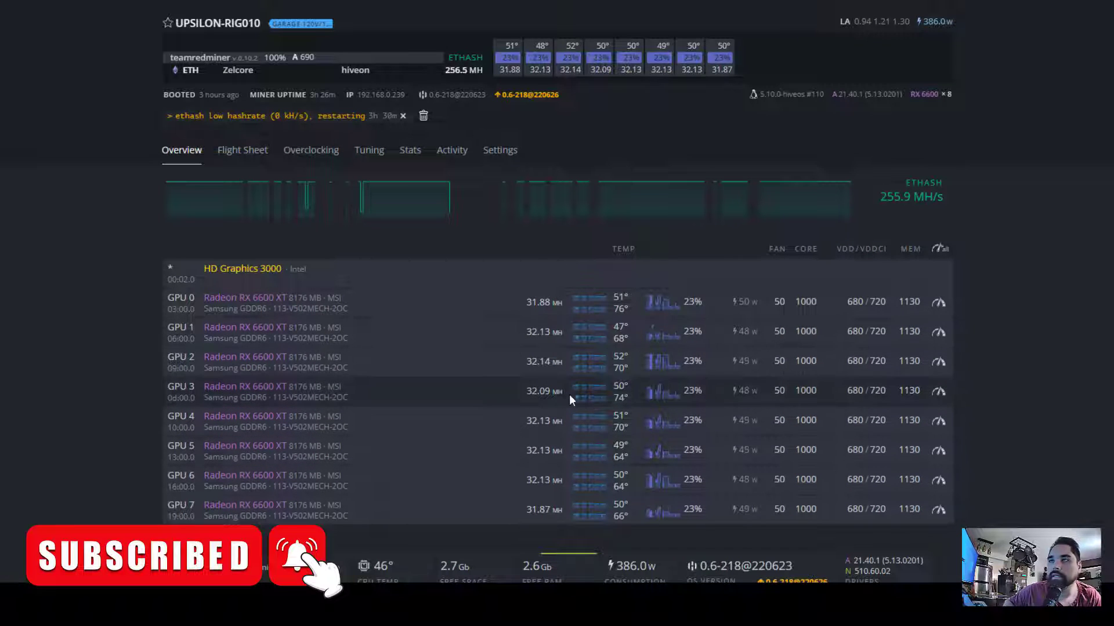
pyautogui.click(940, 249)
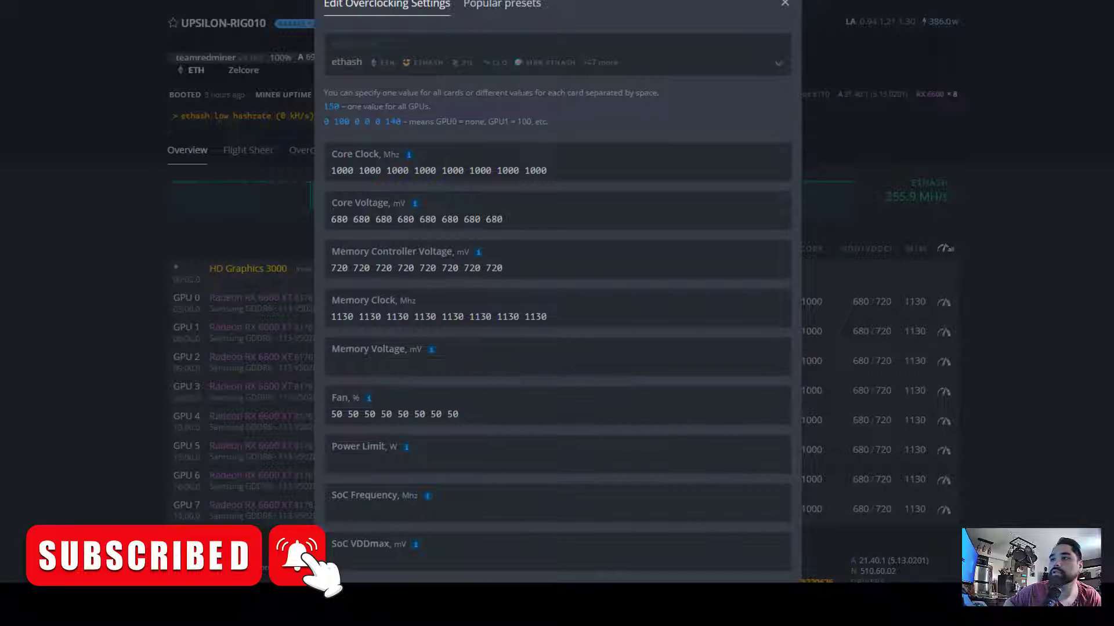
pyautogui.click(785, 3)
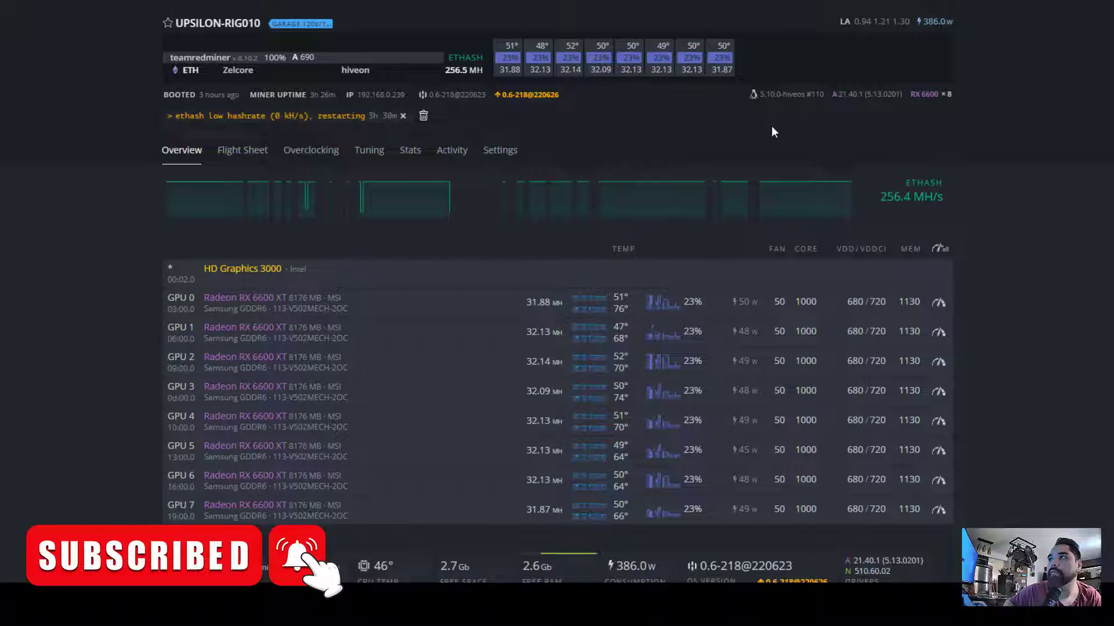
pyautogui.moveTo(881, 606)
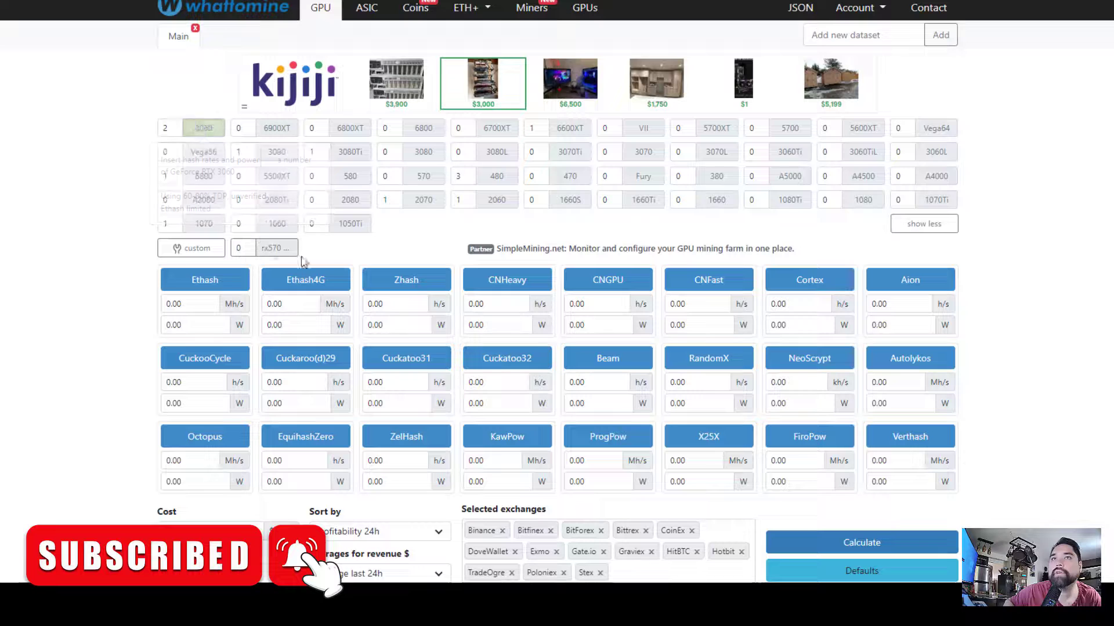
# Calculate Ethash profitability for 256.5 Mh/s at 570 W: Ethereum $3.83 revenue, $2.33 profit daily
pyautogui.click(198, 304)
pyautogui.write('25')
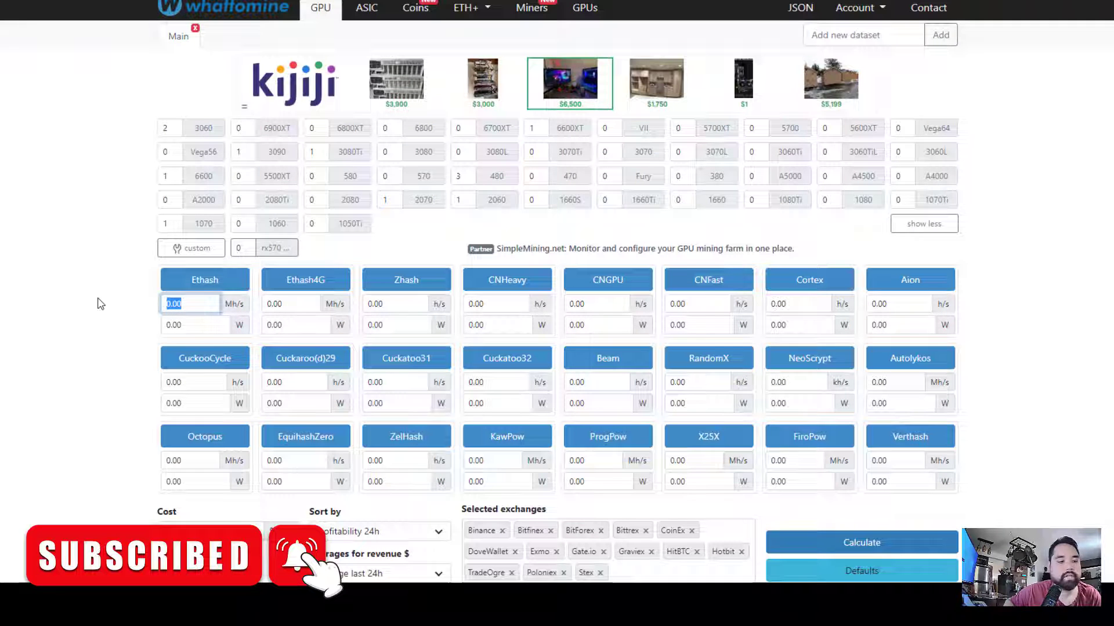
pyautogui.write('6.')
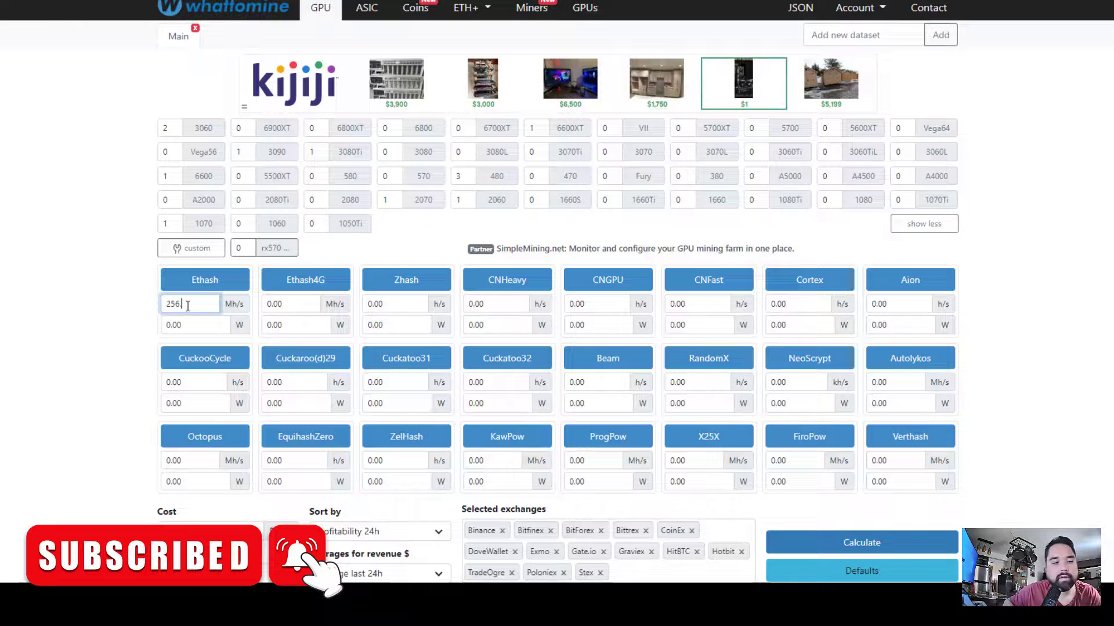
pyautogui.write('5')
pyautogui.press('Tab')
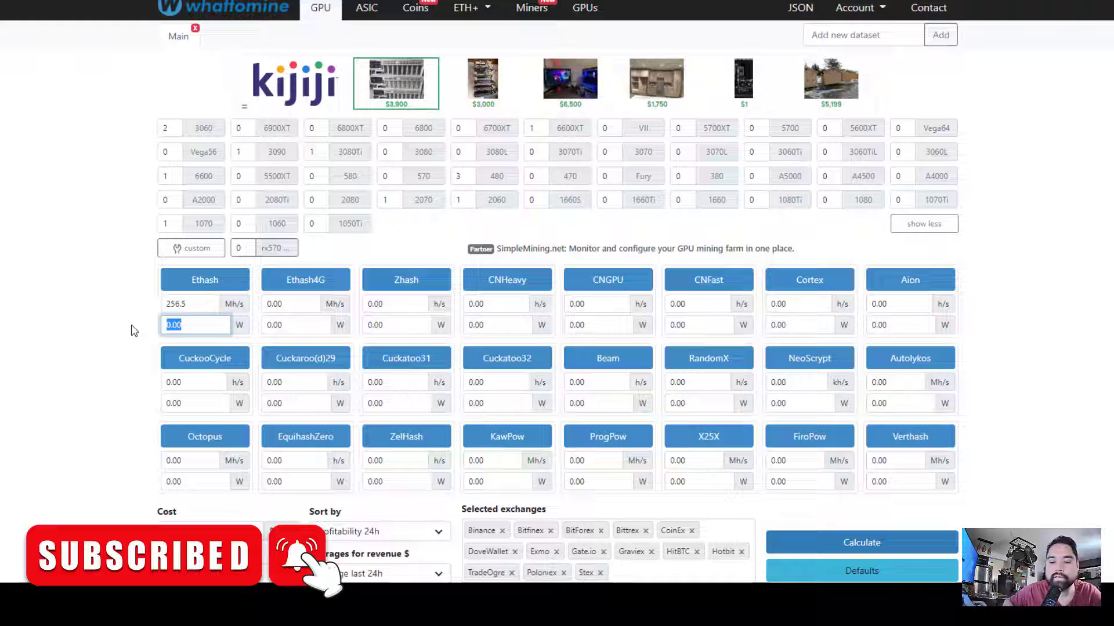
pyautogui.write('57')
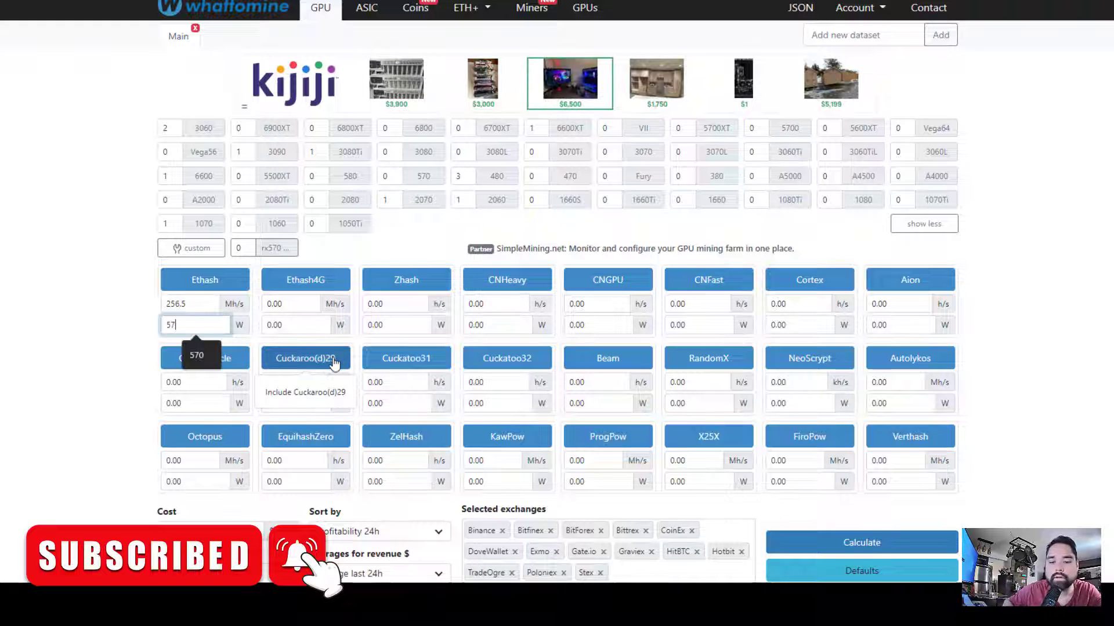
pyautogui.write('0')
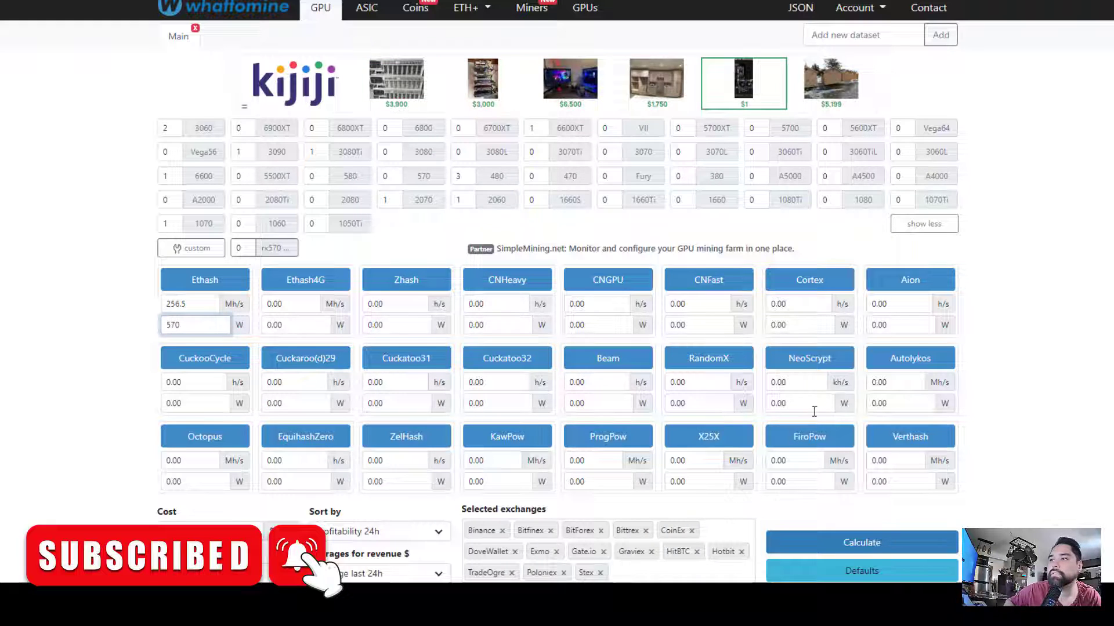
pyautogui.scroll(-2, 813, 412)
pyautogui.click(842, 422)
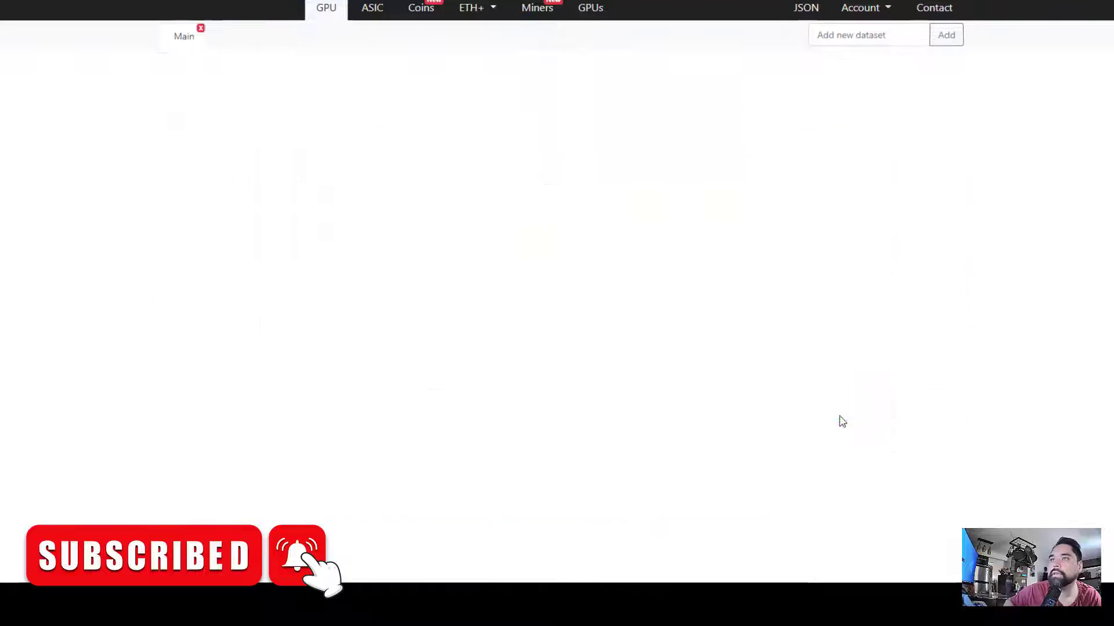
pyautogui.scroll(-8, 664, 356)
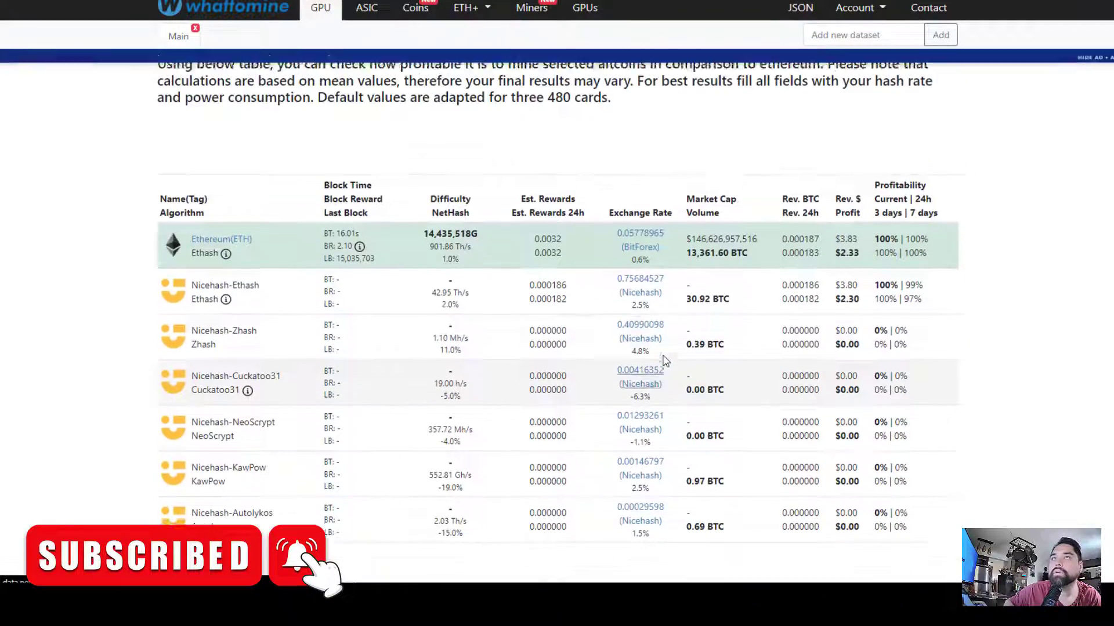
pyautogui.scroll(5, 685, 348)
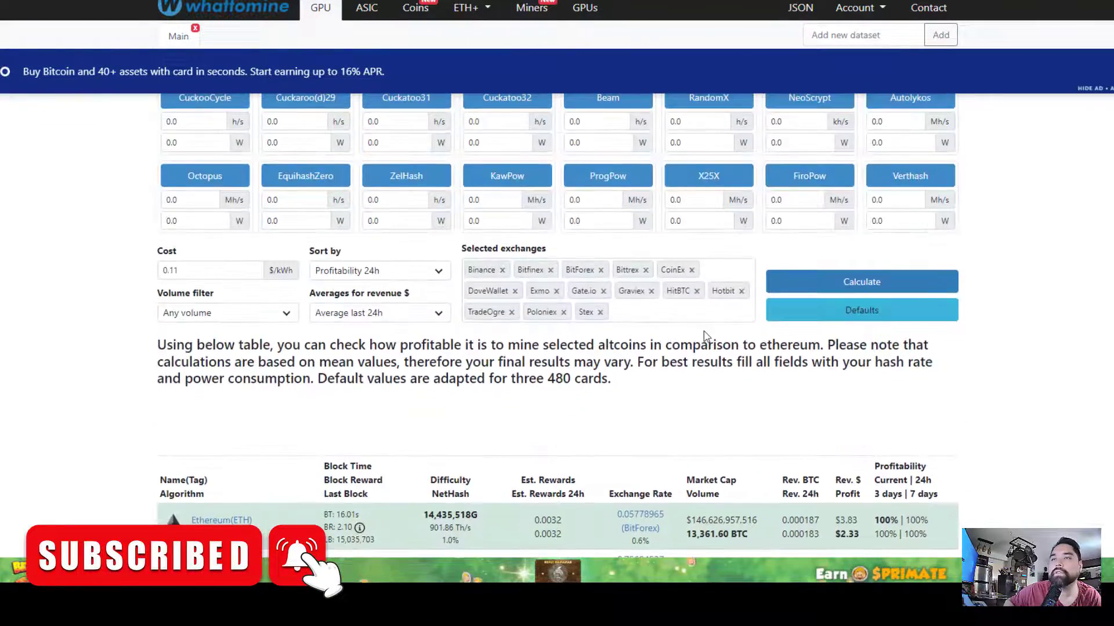
pyautogui.scroll(-5, 706, 336)
pyautogui.scroll(3, 754, 348)
pyautogui.scroll(-1, 849, 369)
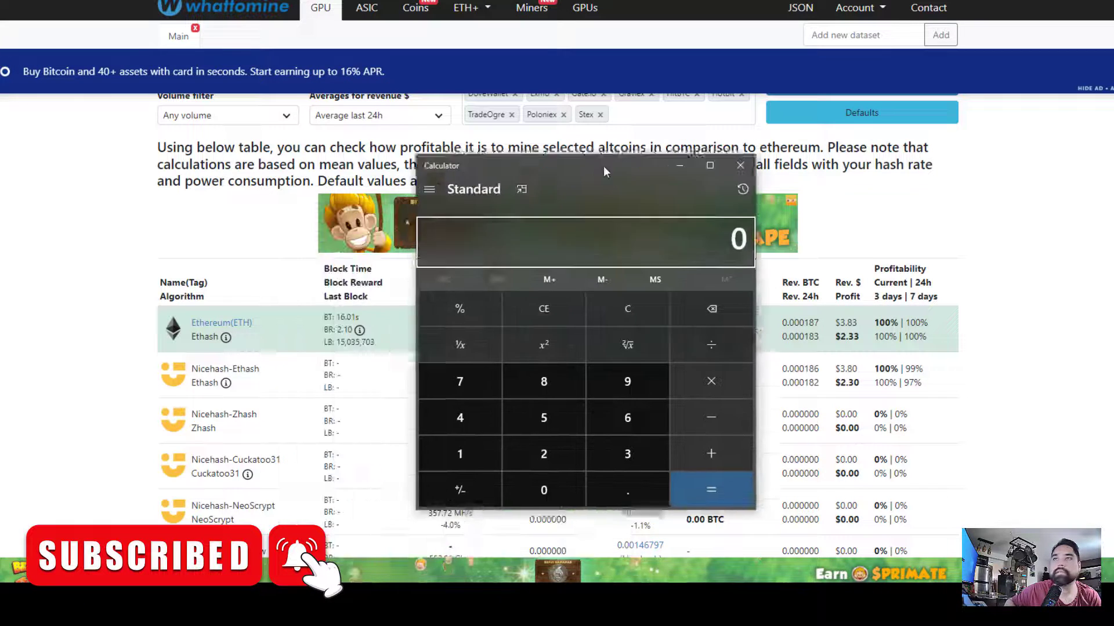
# Compute per-card daily profit 2.33 ÷ 8 = 0.29125 in Calculator, then close it
pyautogui.moveTo(603, 166); pyautogui.dragTo(492, 134)
pyautogui.write('2.33')
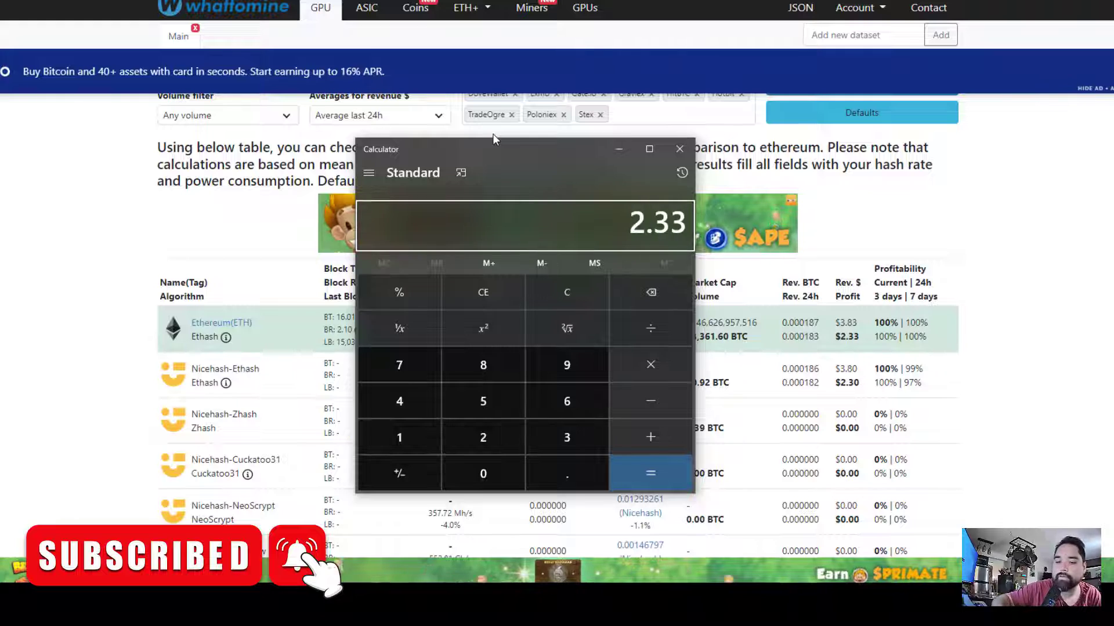
pyautogui.write('/8')
pyautogui.press('Return')
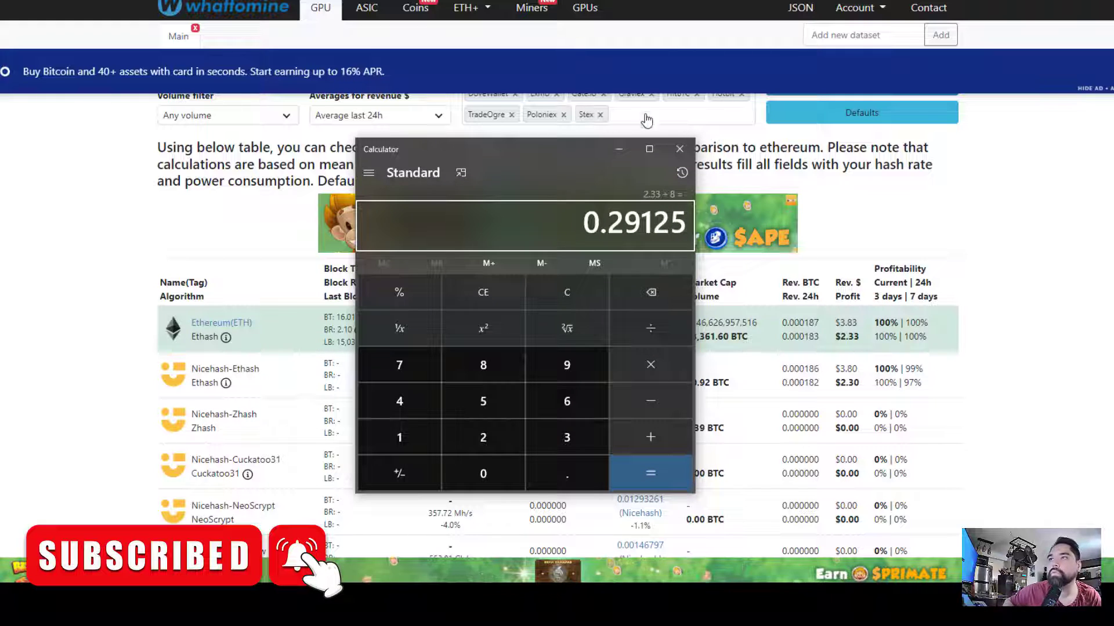
pyautogui.click(677, 160)
pyautogui.scroll(1, 649, 337)
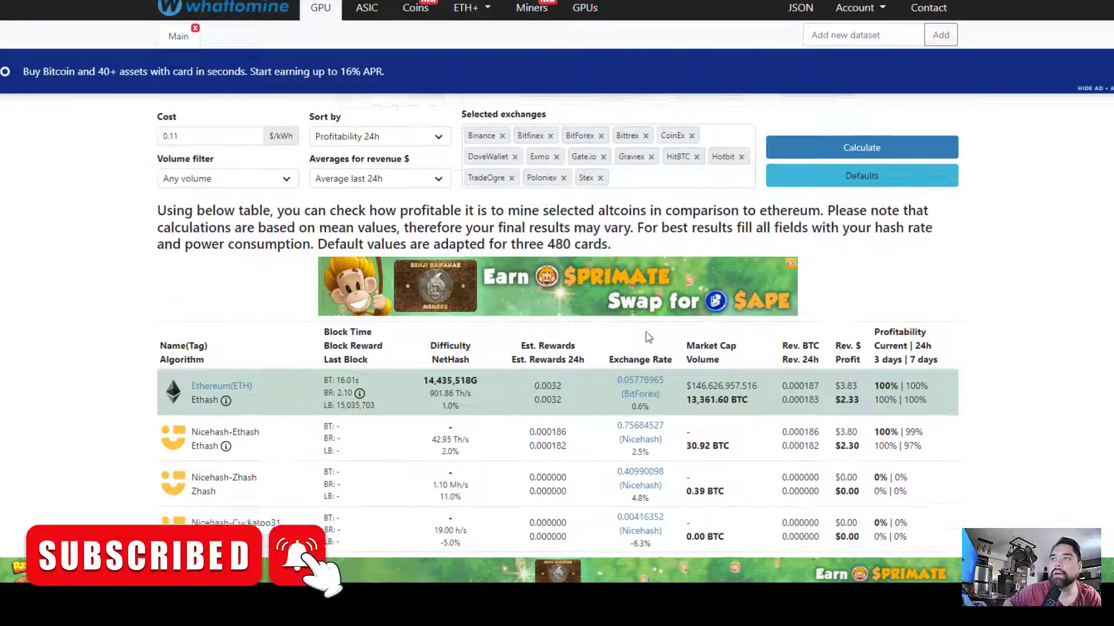
pyautogui.scroll(2, 649, 339)
pyautogui.scroll(-2, 647, 336)
pyautogui.scroll(2, 646, 335)
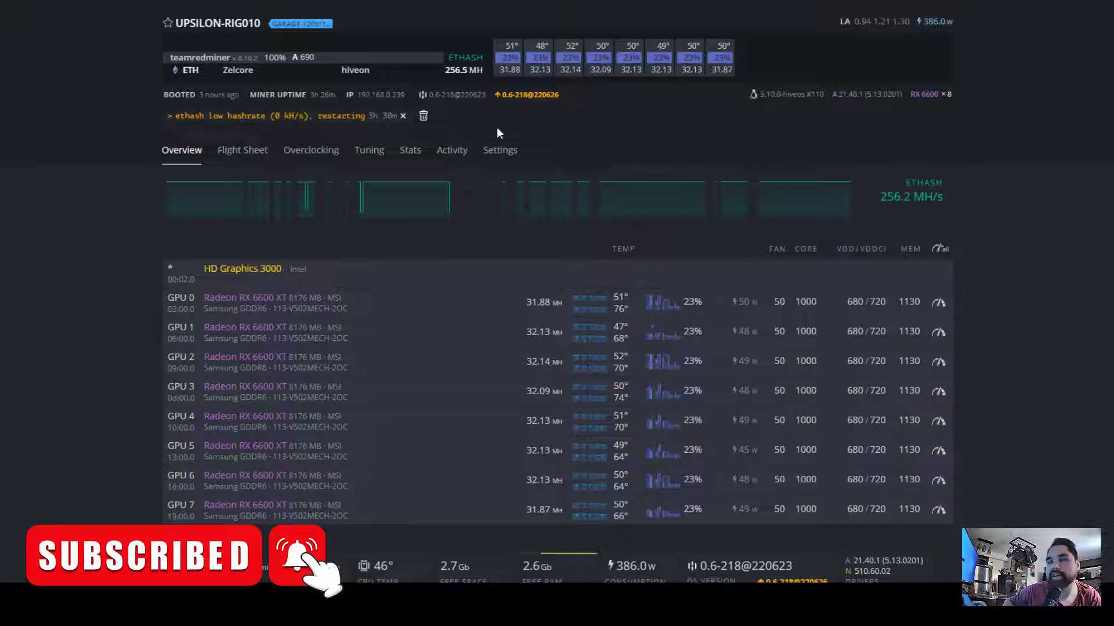
pyautogui.scroll(-3, 657, 348)
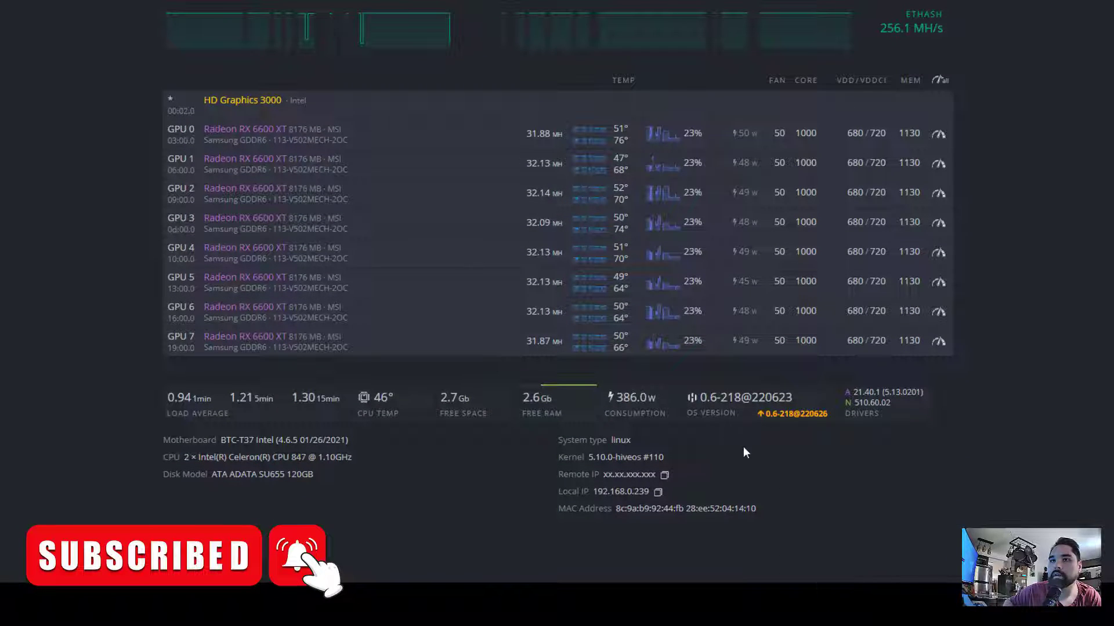
pyautogui.scroll(3, 826, 439)
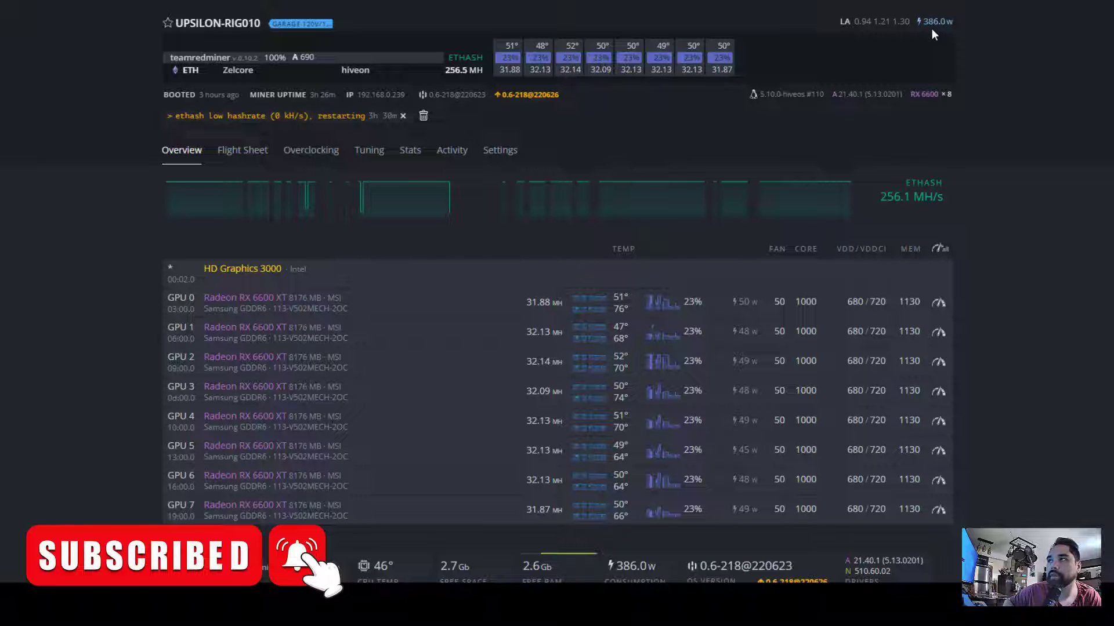
pyautogui.scroll(-1, 833, 302)
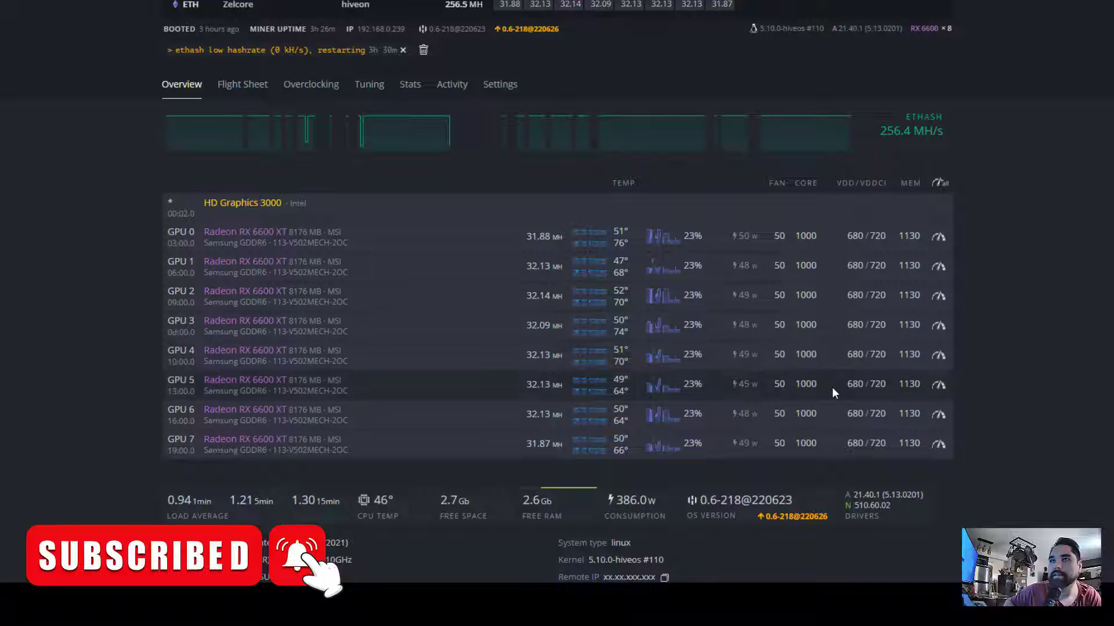
pyautogui.scroll(1, 832, 394)
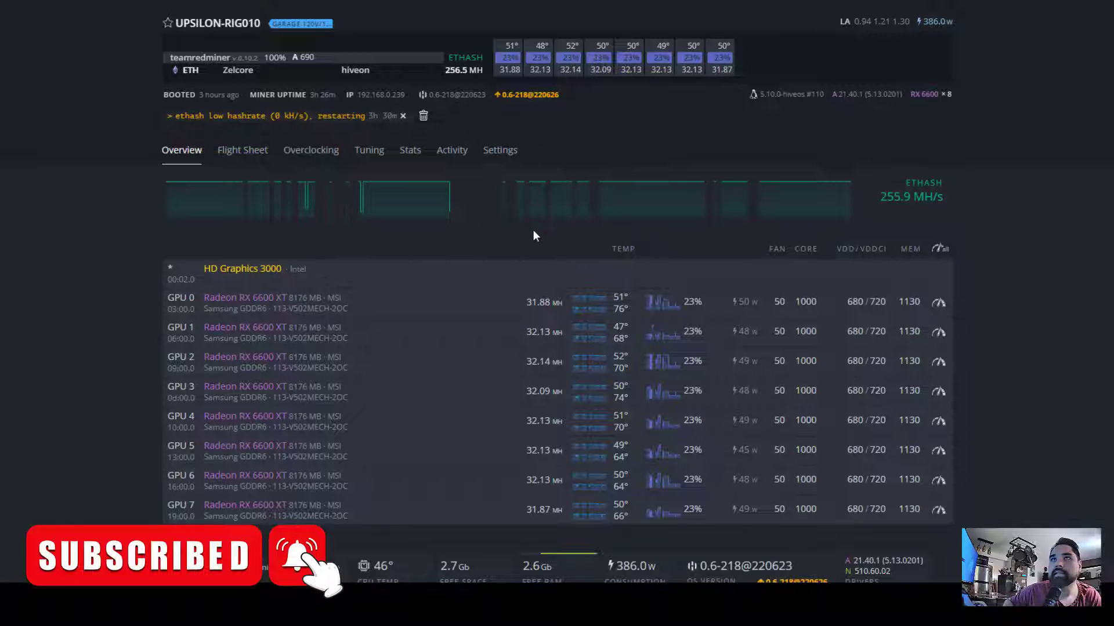
pyautogui.scroll(-3, 712, 351)
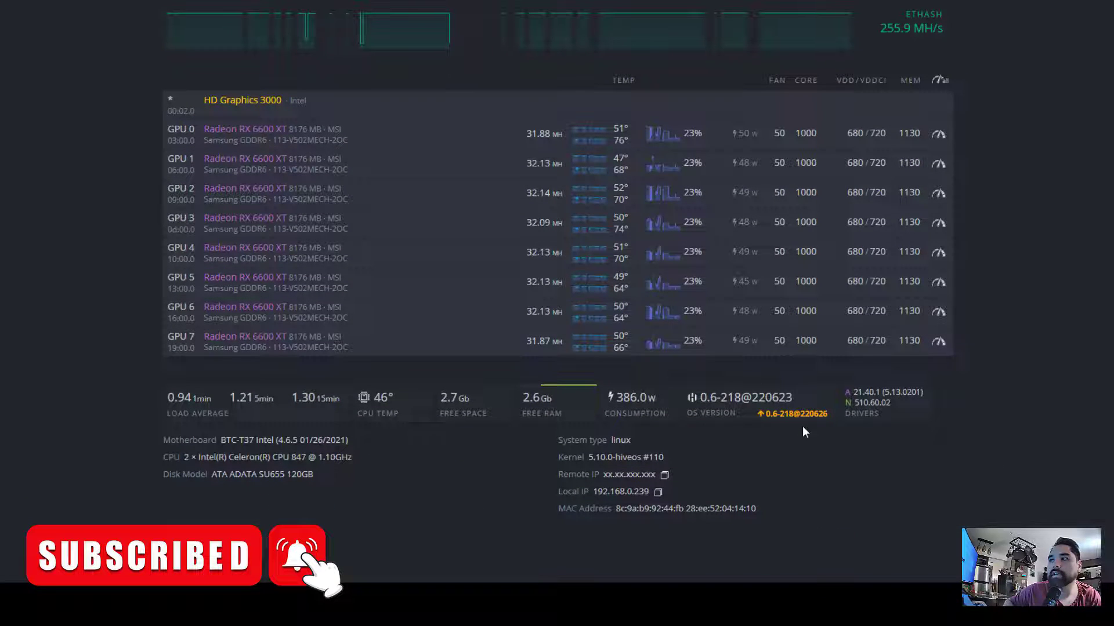
pyautogui.scroll(2, 826, 426)
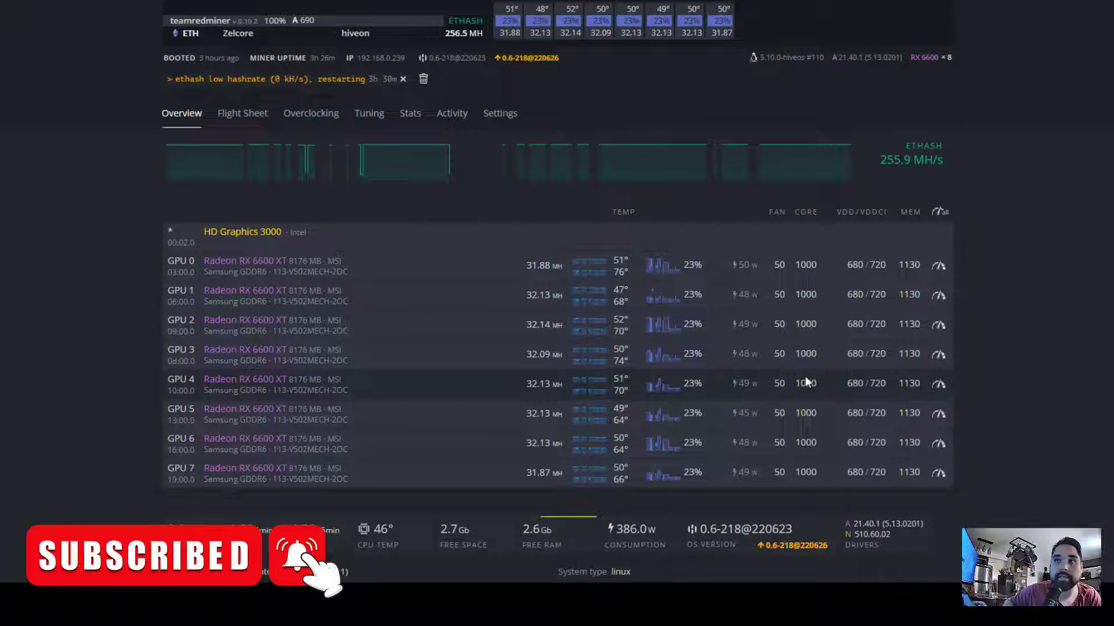
pyautogui.scroll(1, 806, 378)
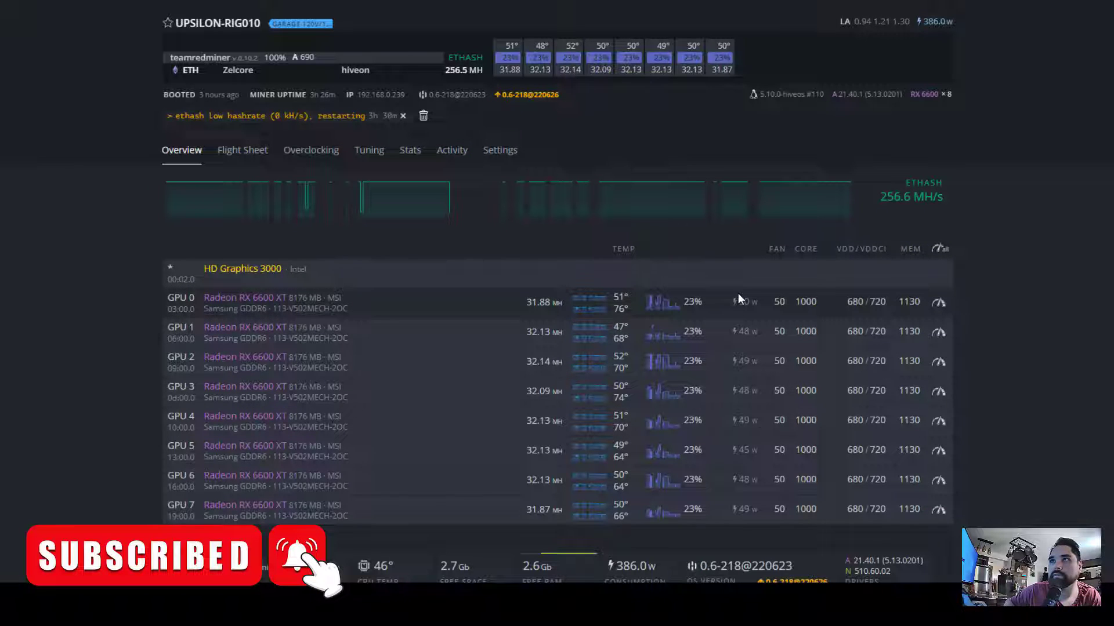
pyautogui.scroll(-3, 738, 294)
pyautogui.scroll(3, 742, 290)
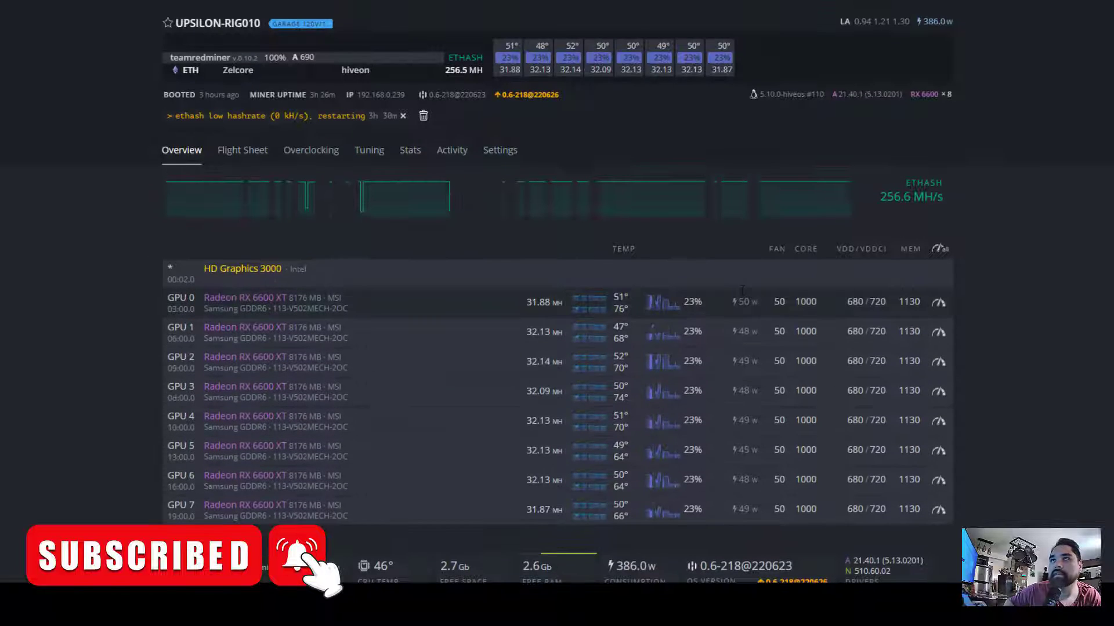